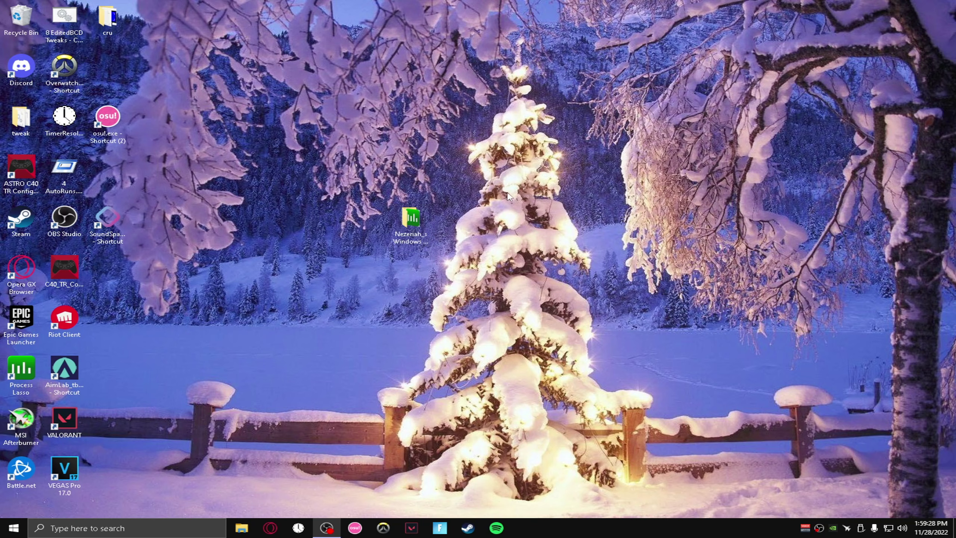
Step: Open the 1.DO FIRST tweaks folder, launch its restore point shortcut, view the restore point creation dialog for the system drive and dismiss it
double_click(417, 225)
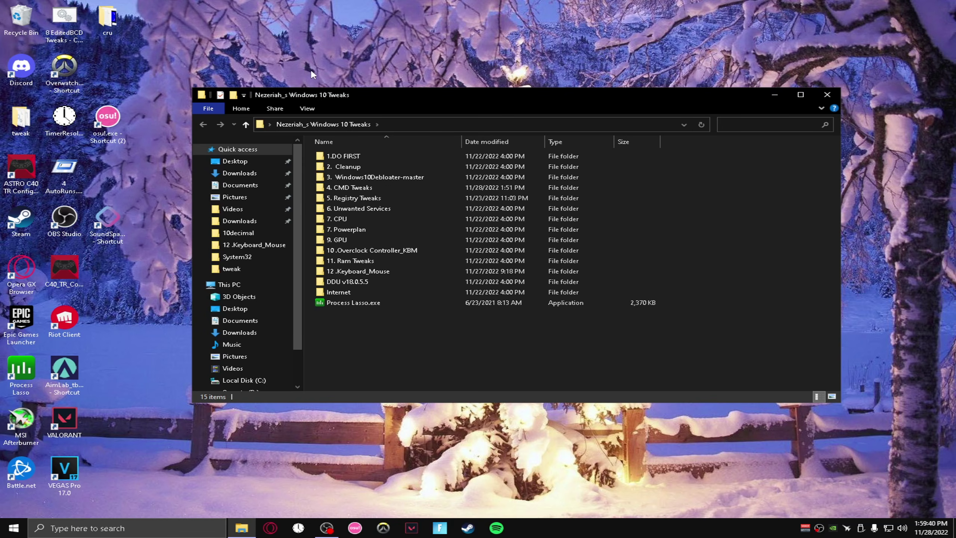
double_click(357, 158)
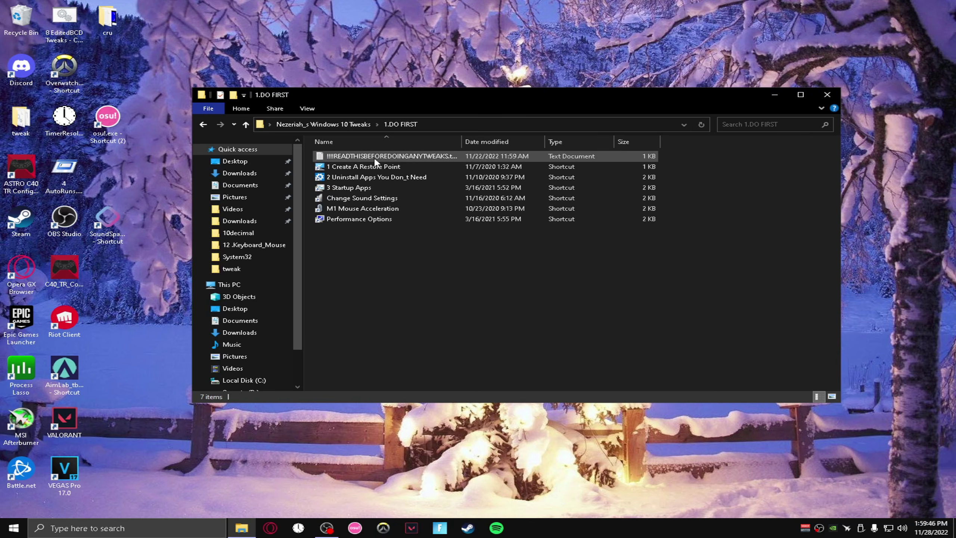
click(359, 169)
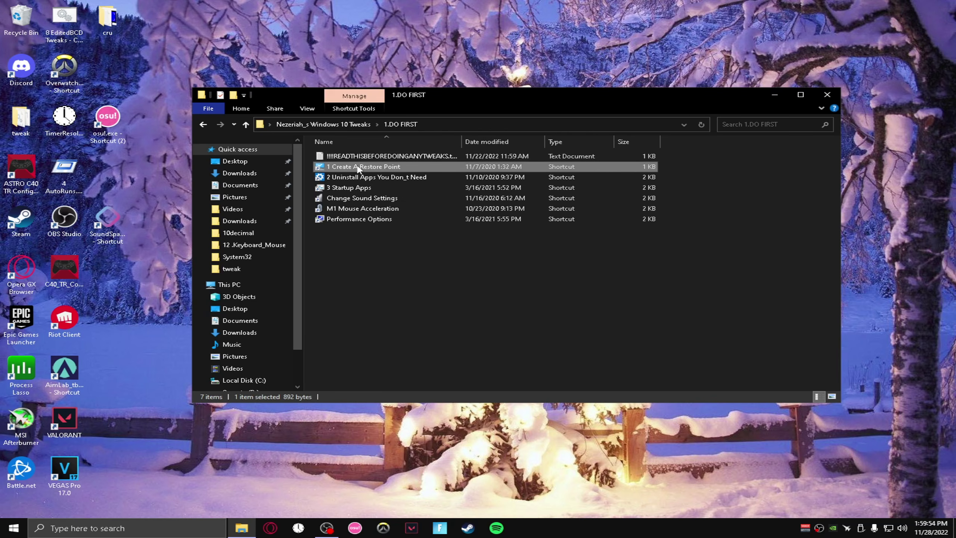
double_click(358, 169)
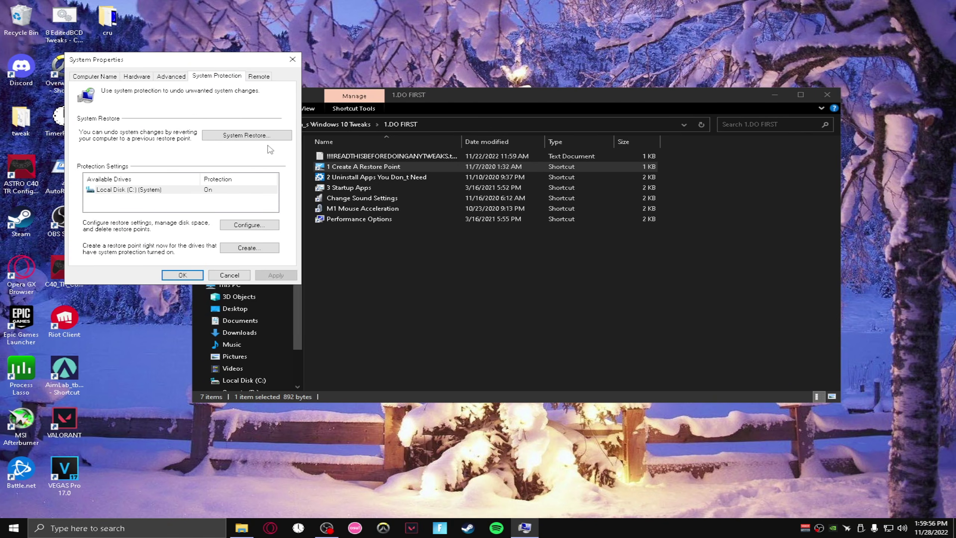
drag(232, 66, 402, 48)
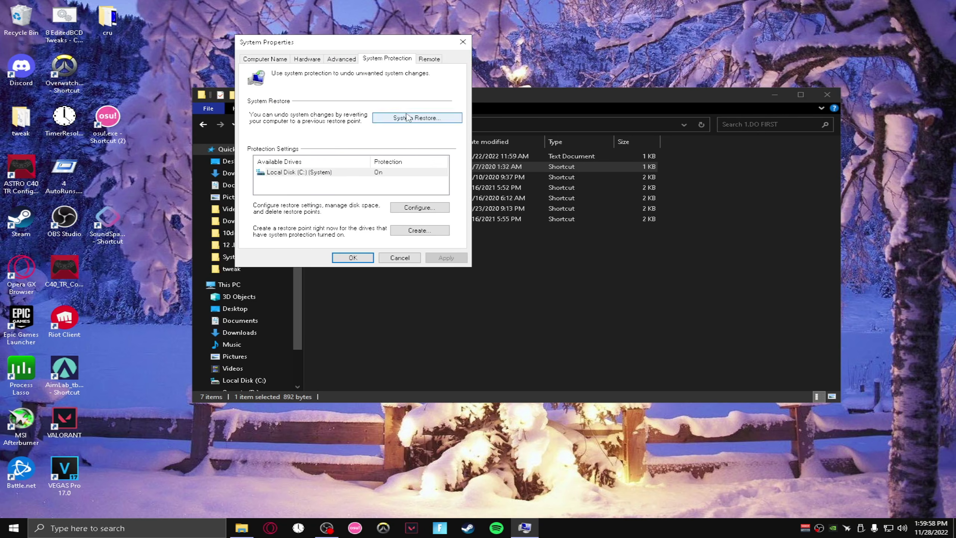
click(416, 231)
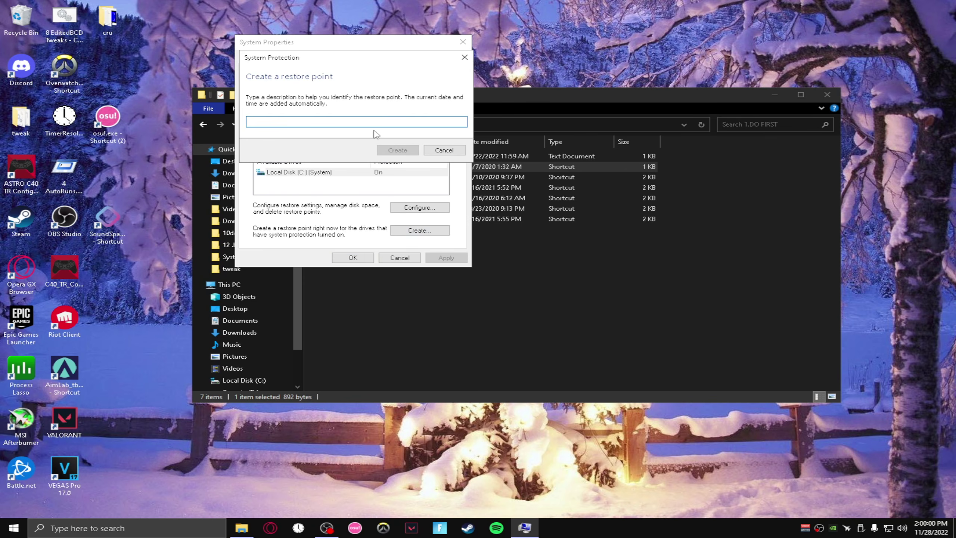
click(464, 57)
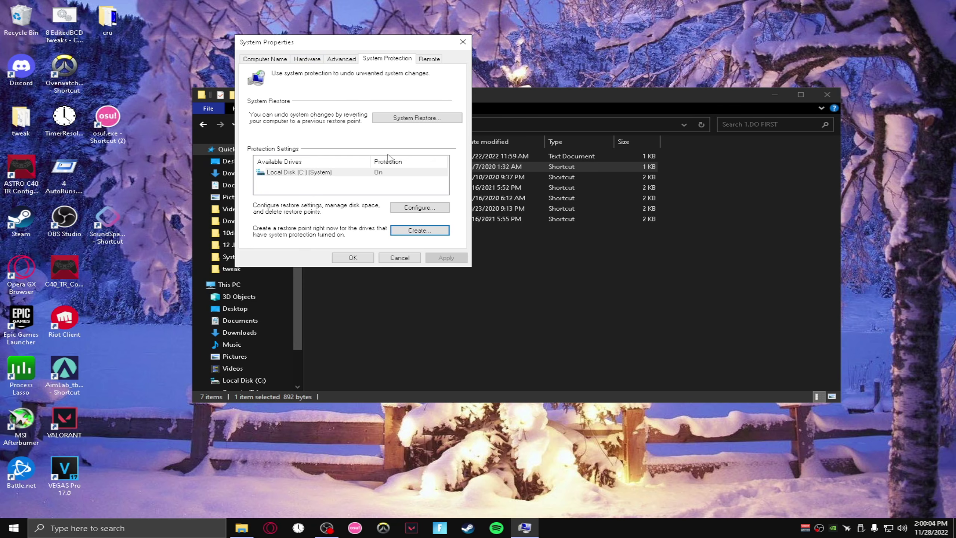
Step: Check the system protection setting for Local Disk (C:), view the restore point creation dialog again and close System Properties
click(438, 207)
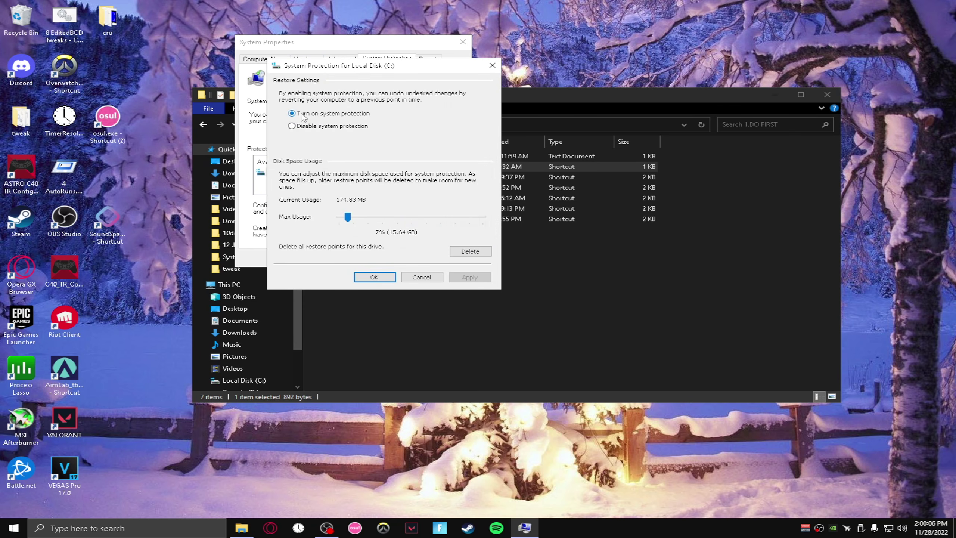
click(389, 277)
click(428, 228)
click(464, 57)
click(463, 42)
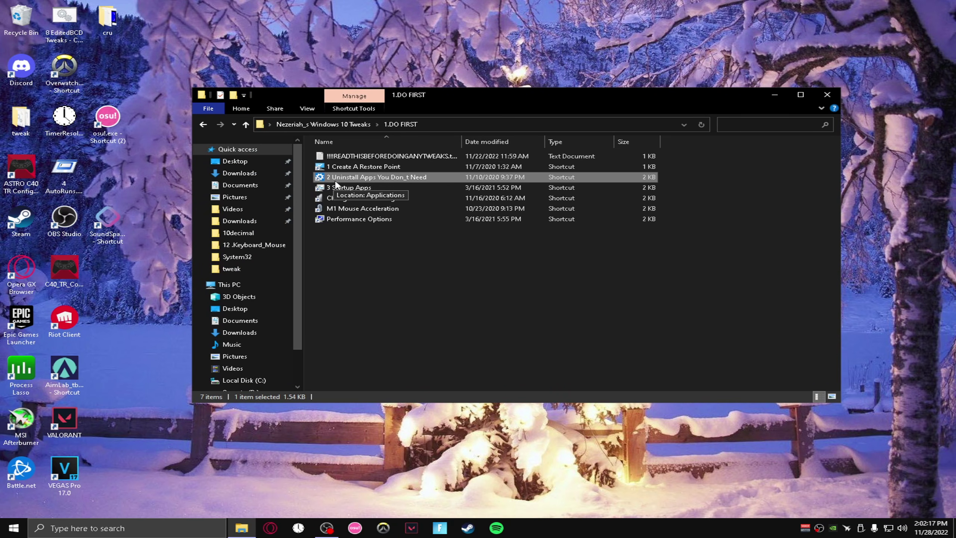
Step: Review the installed programs through the Uninstall Apps shortcut and the startup programs through the Startup Apps shortcut, closing each window
double_click(346, 178)
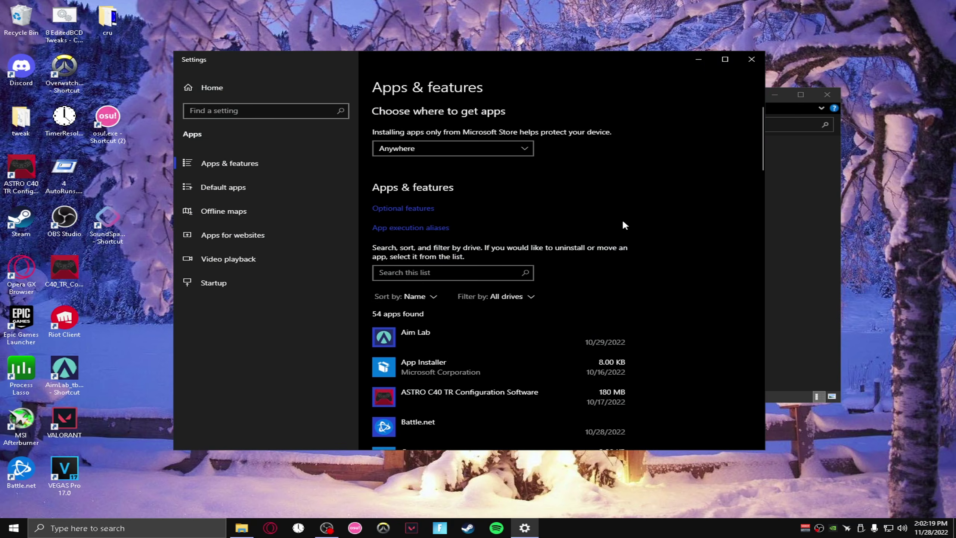
scroll(647, 235, down, 15)
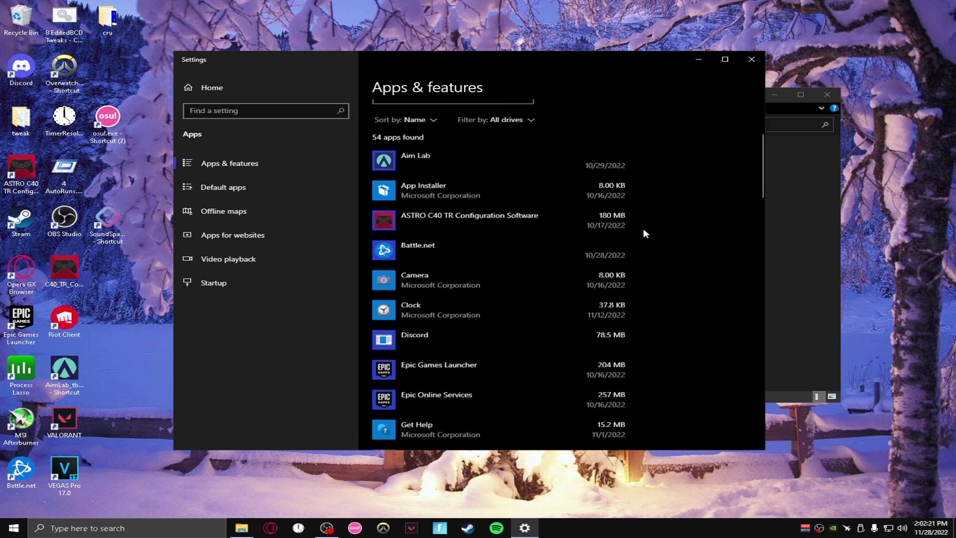
scroll(641, 229, down, 10)
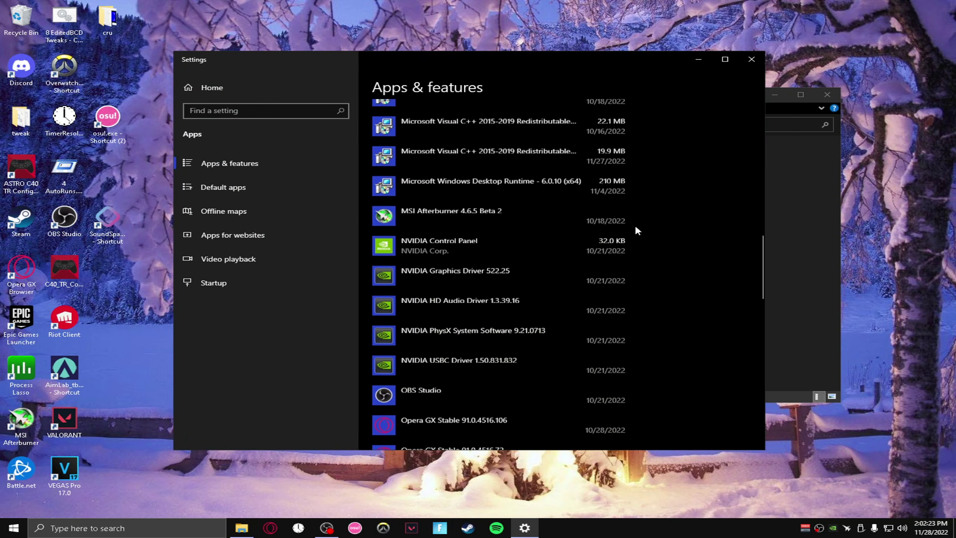
scroll(634, 229, down, 6)
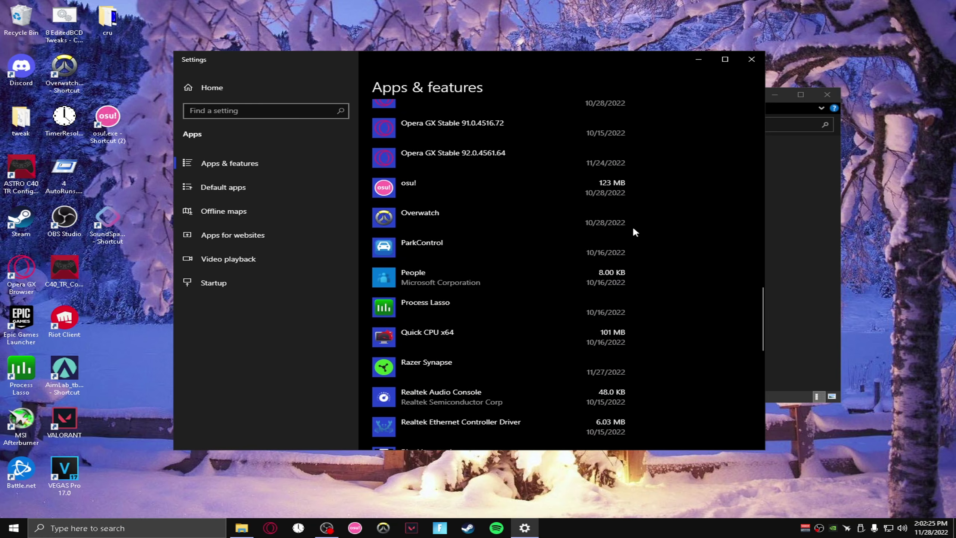
scroll(545, 258, down, 5)
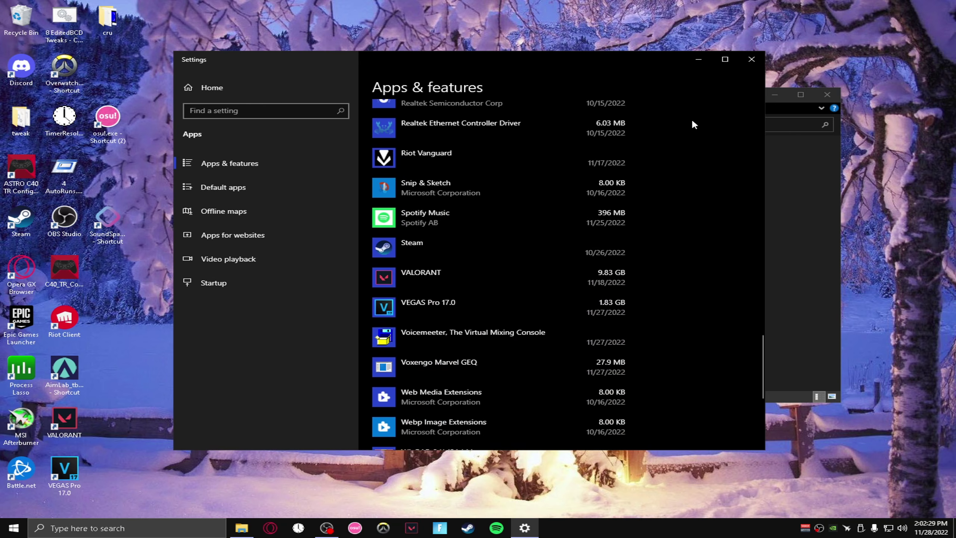
click(751, 59)
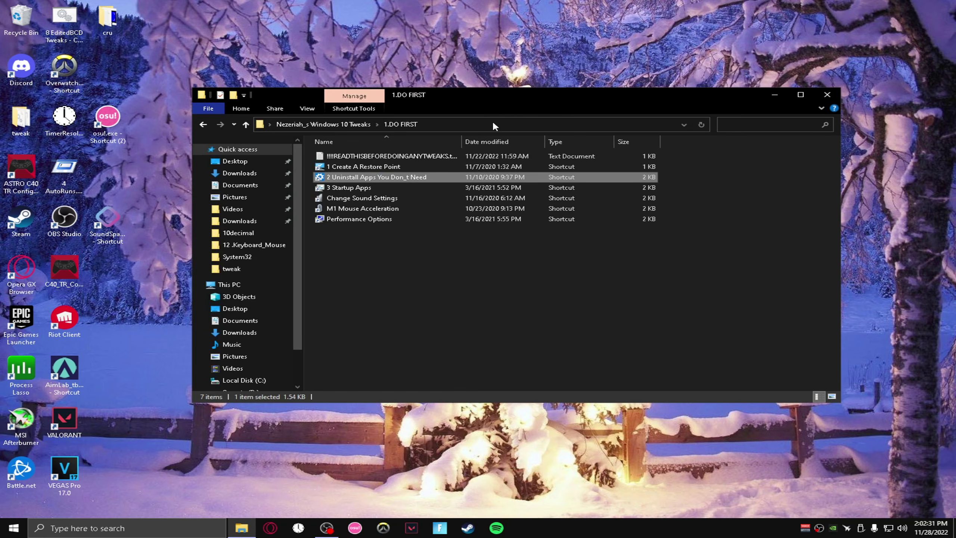
double_click(375, 188)
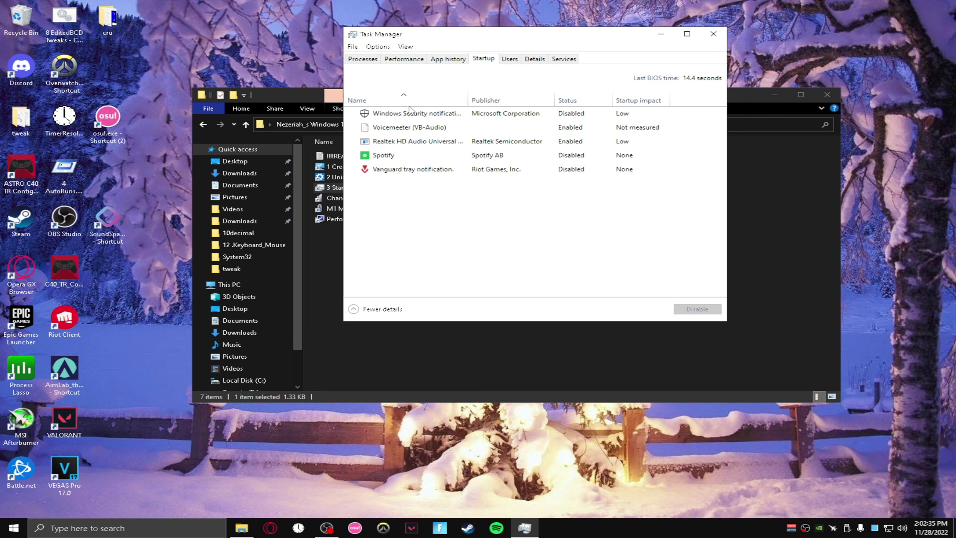
click(714, 33)
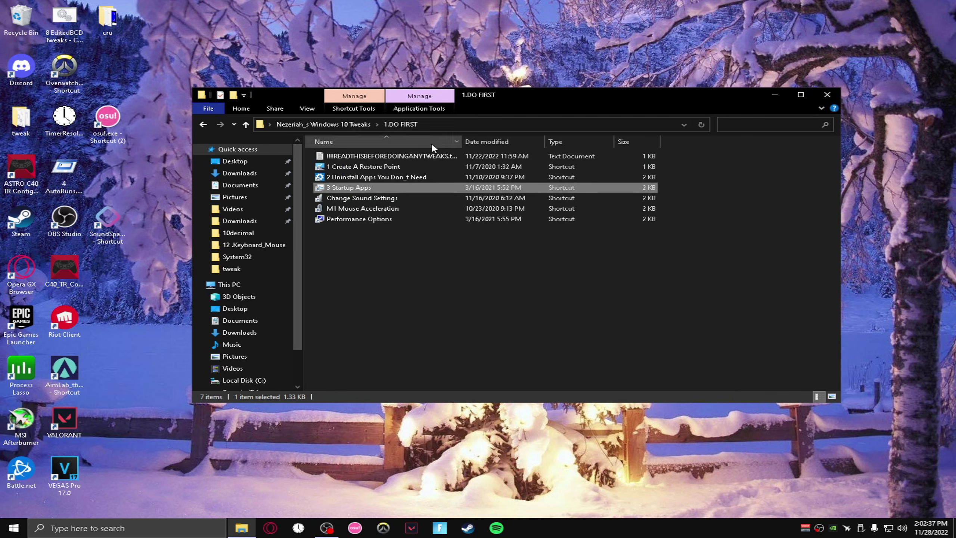
Step: Open the Change Sound Settings shortcut and disable the unplugged AW2521HF playback device
click(375, 199)
double_click(375, 199)
drag(167, 72, 472, 58)
drag(570, 132, 575, 167)
right_click(444, 115)
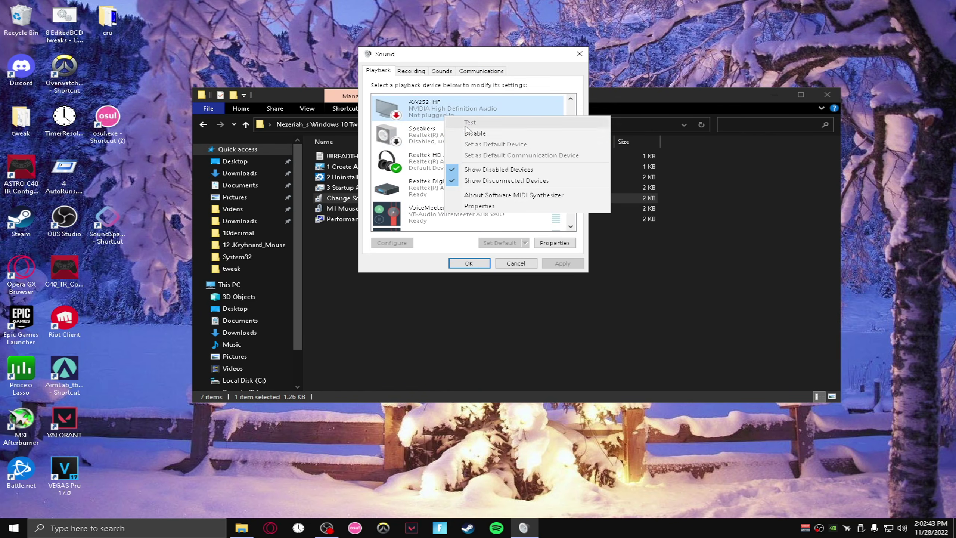
click(470, 133)
drag(571, 162, 571, 179)
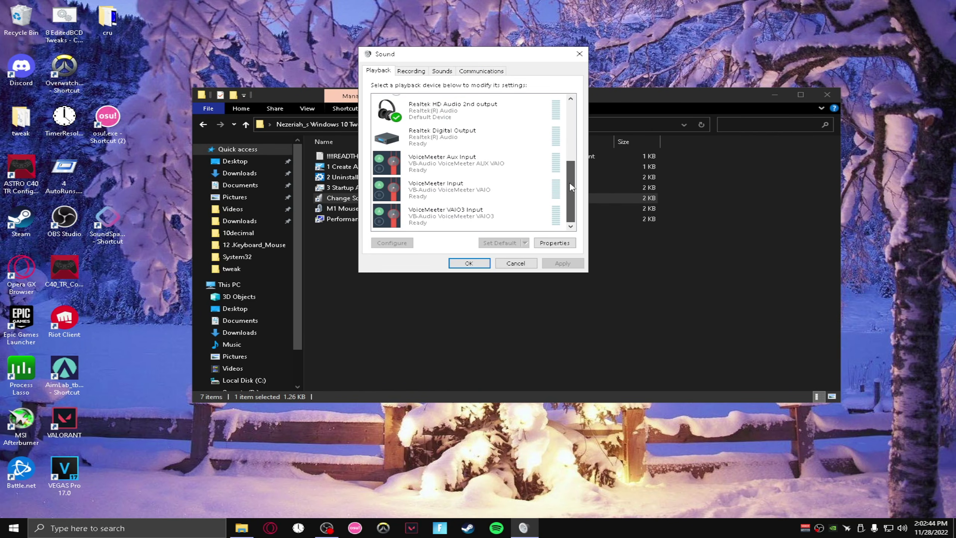
Step: Review the list of recording devices and close the sound settings
click(412, 72)
drag(571, 134, 573, 166)
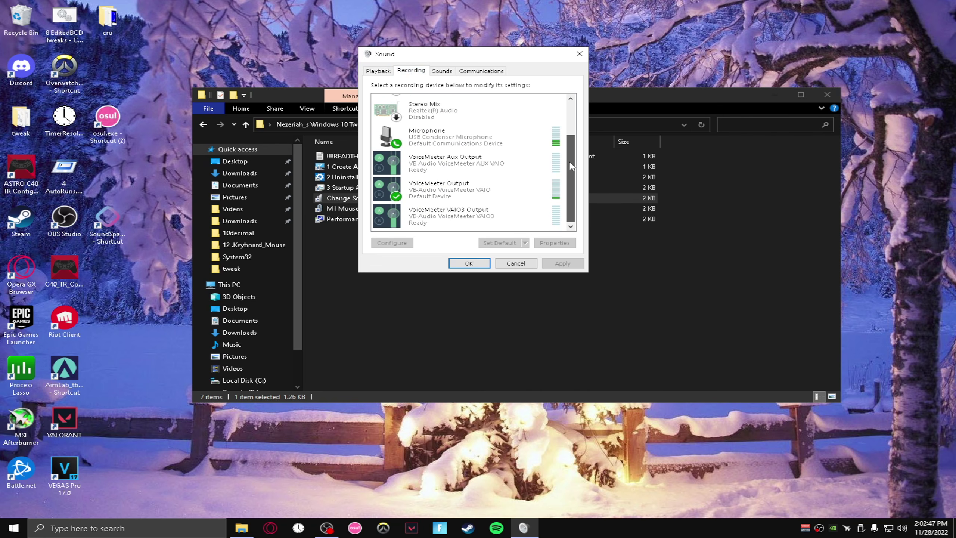
scroll(568, 160, up, 2)
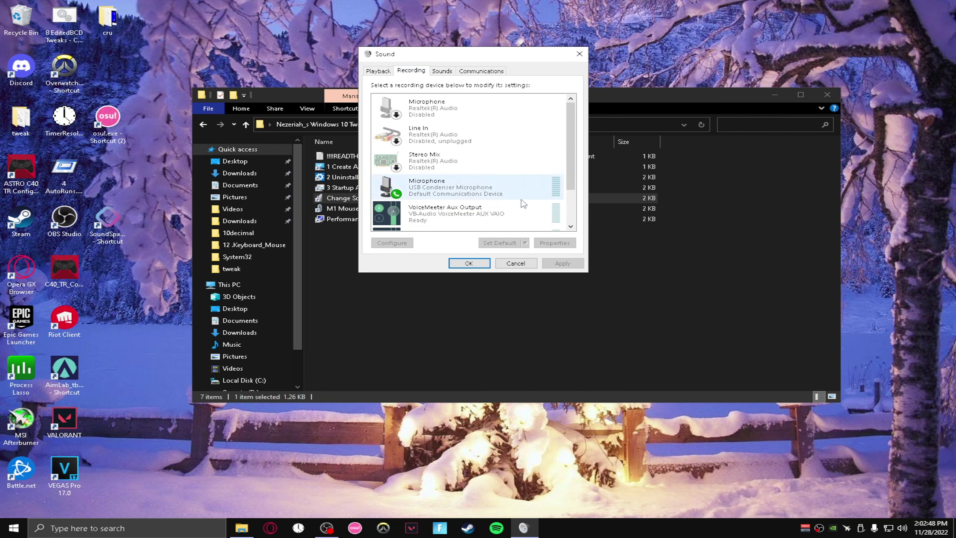
click(469, 263)
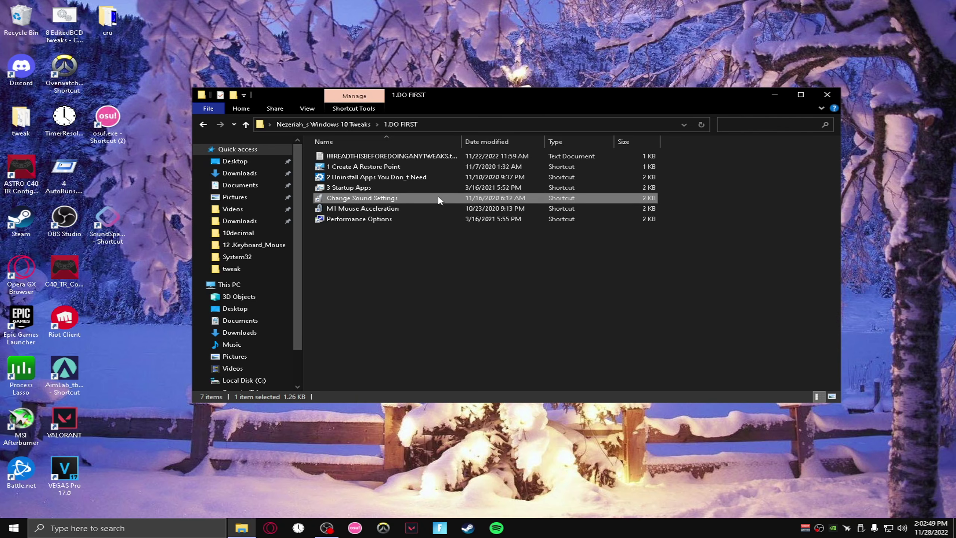
Step: Open the M1 Mouse Acceleration shortcut, turn off Enhance pointer precision and apply the change
click(364, 209)
double_click(364, 209)
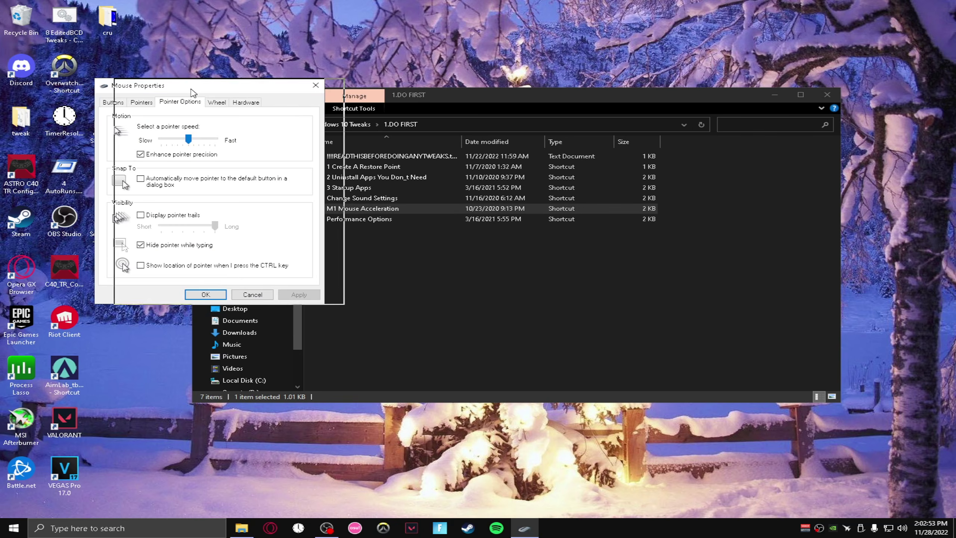
drag(187, 89, 293, 78)
click(260, 140)
click(399, 281)
click(335, 280)
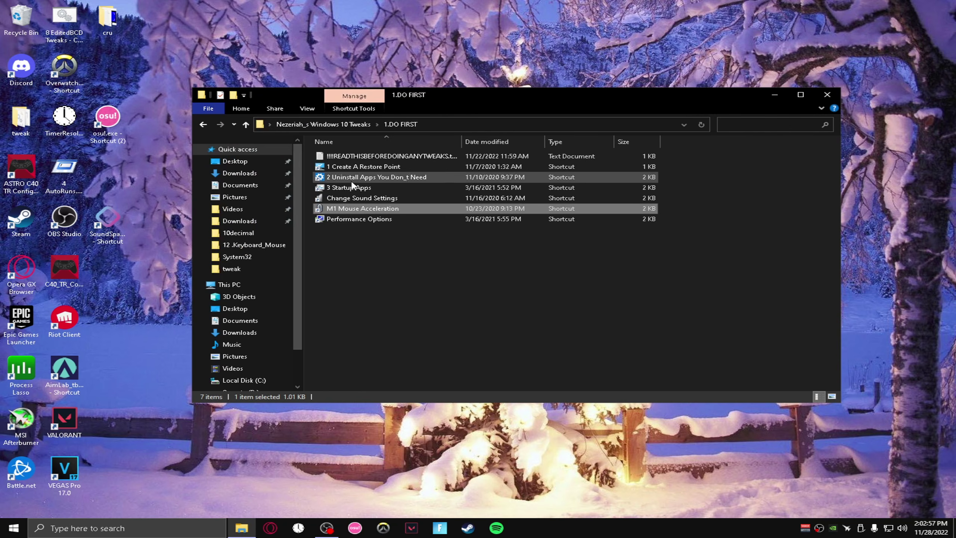
Step: Open the Performance Options shortcut, review the custom visual effects and accept the dialog
double_click(361, 219)
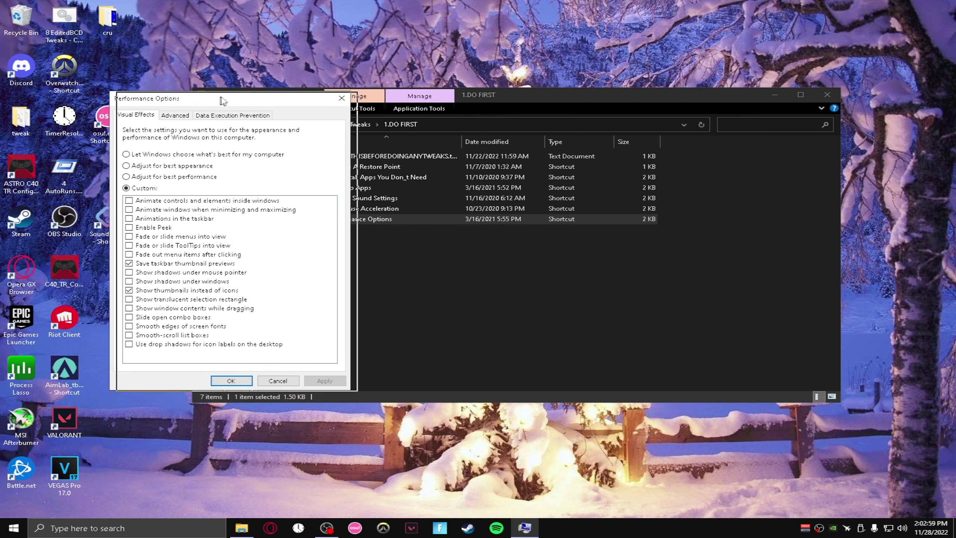
drag(221, 98, 480, 9)
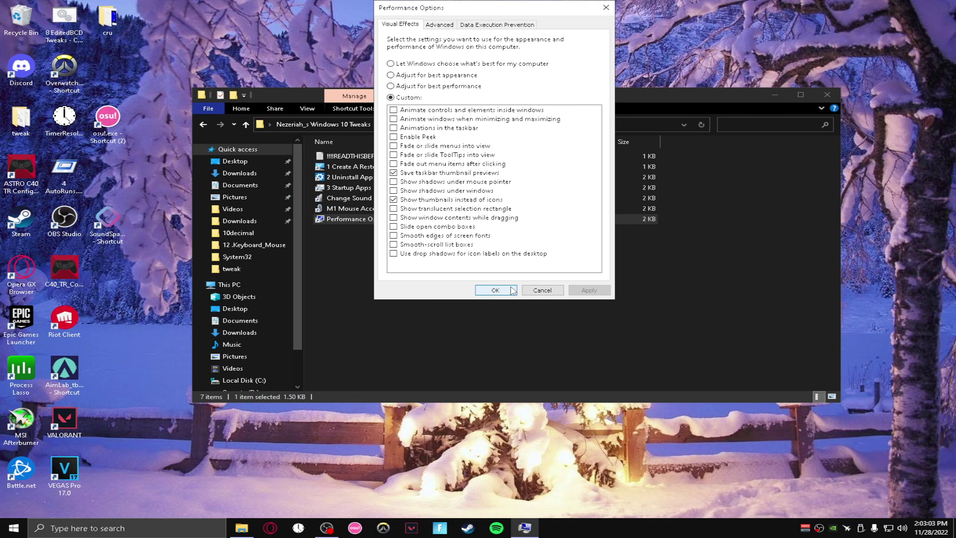
click(495, 290)
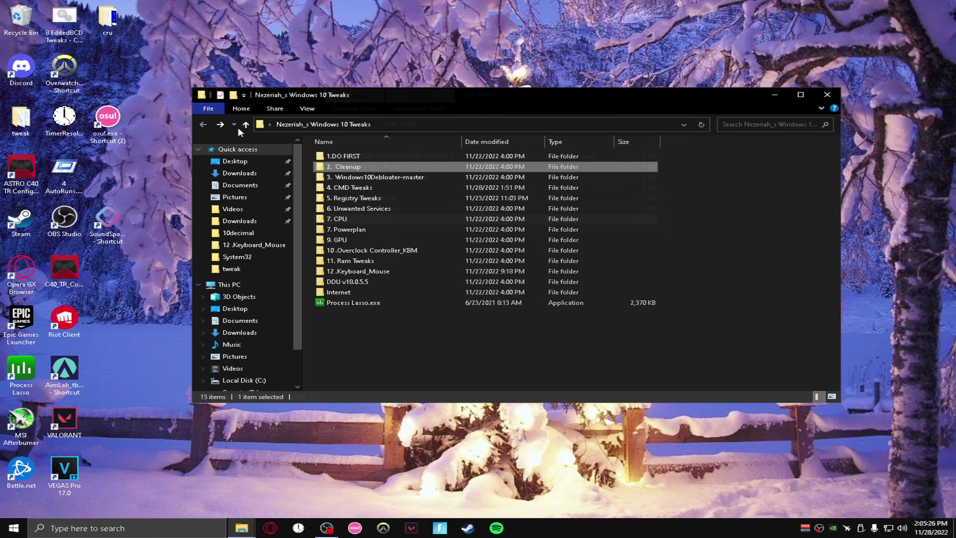
Step: Open the 2. Cleanup folder and run 1 Delete Temporary Files.cmd through to completion
double_click(366, 169)
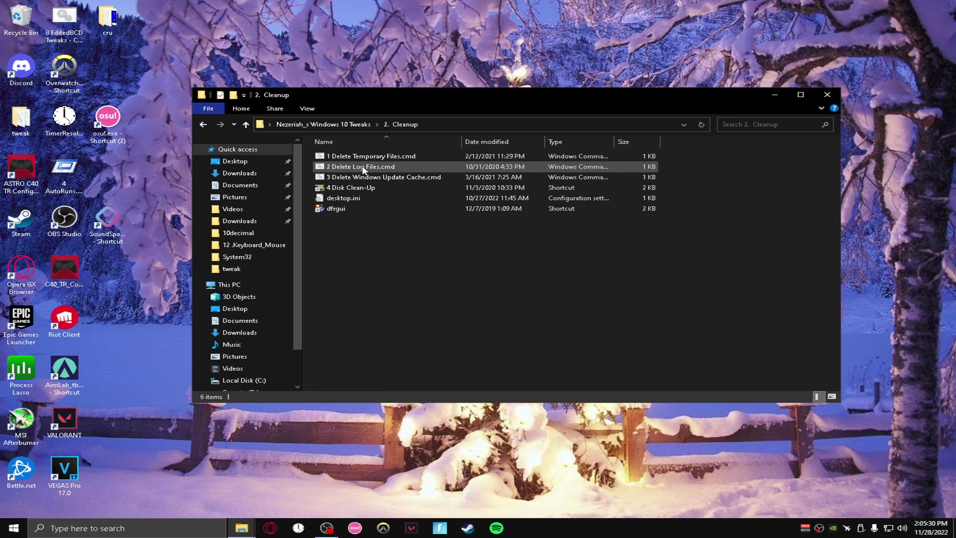
double_click(348, 157)
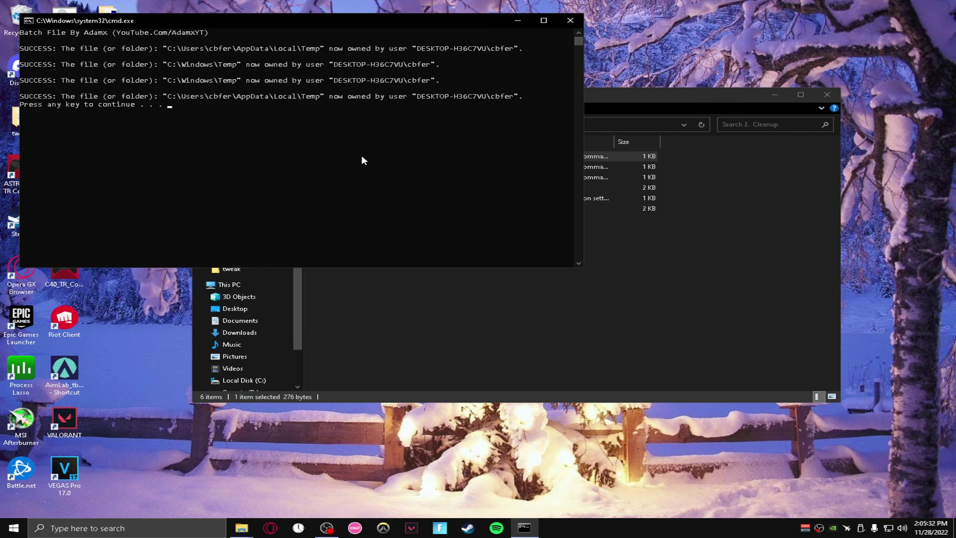
key(Return)
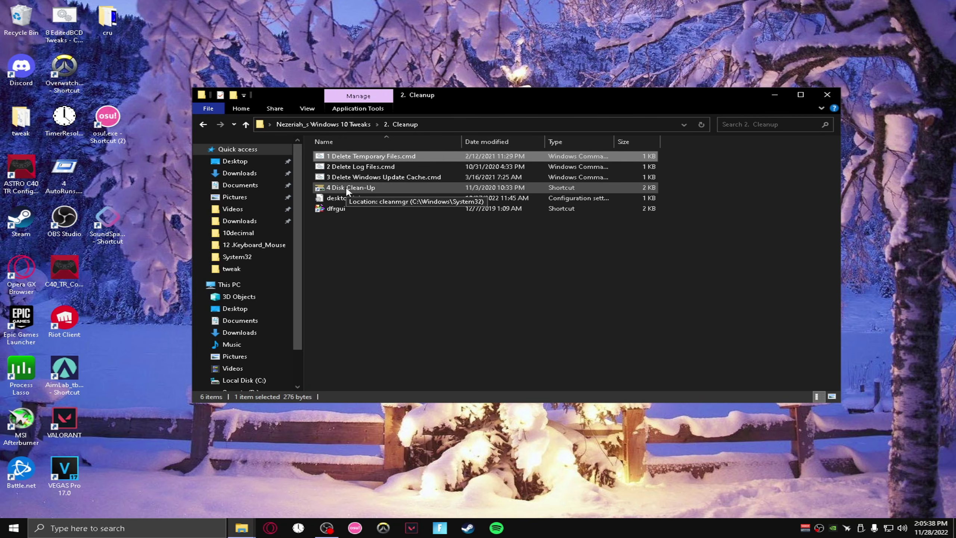
Step: Run Disk Clean-Up on drive C: with the preselected file categories and confirm permanent deletion of the files
double_click(347, 189)
click(444, 283)
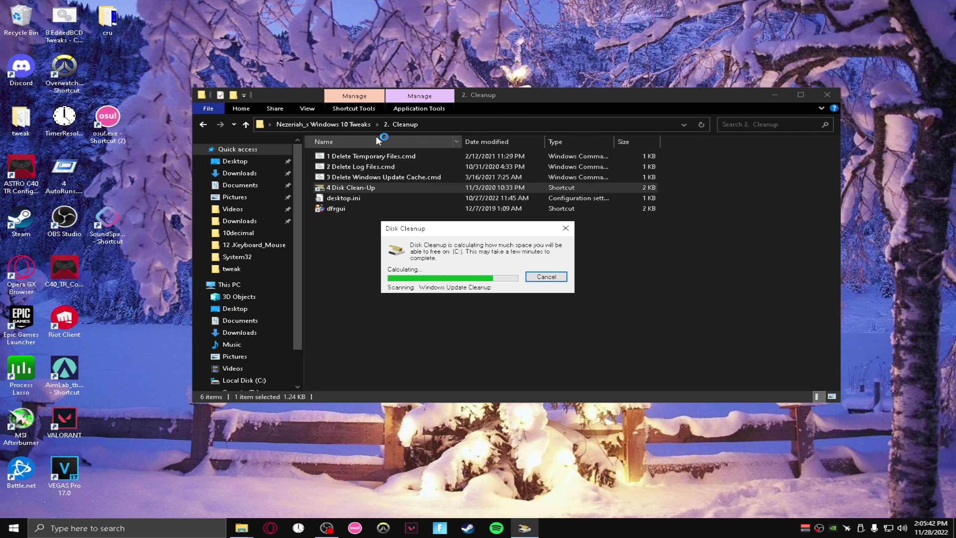
drag(150, 38, 411, 136)
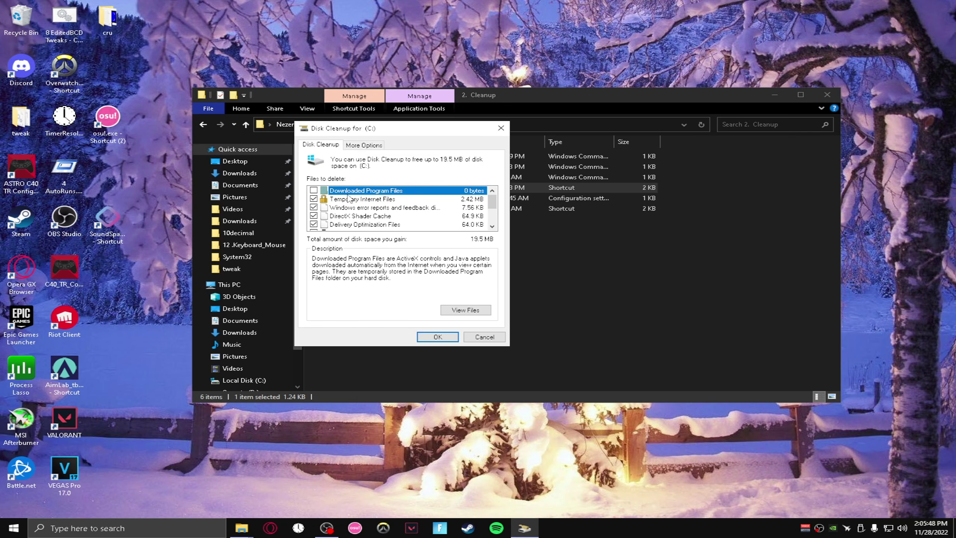
mouse_move(493, 204)
mouse_down()
mouse_move(494, 221)
mouse_move(492, 200)
mouse_up()
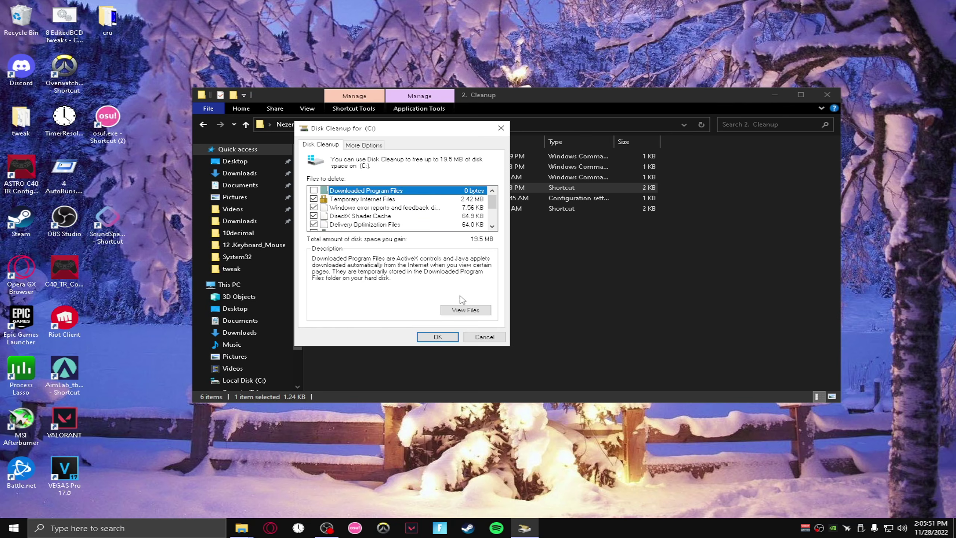
click(436, 338)
click(495, 269)
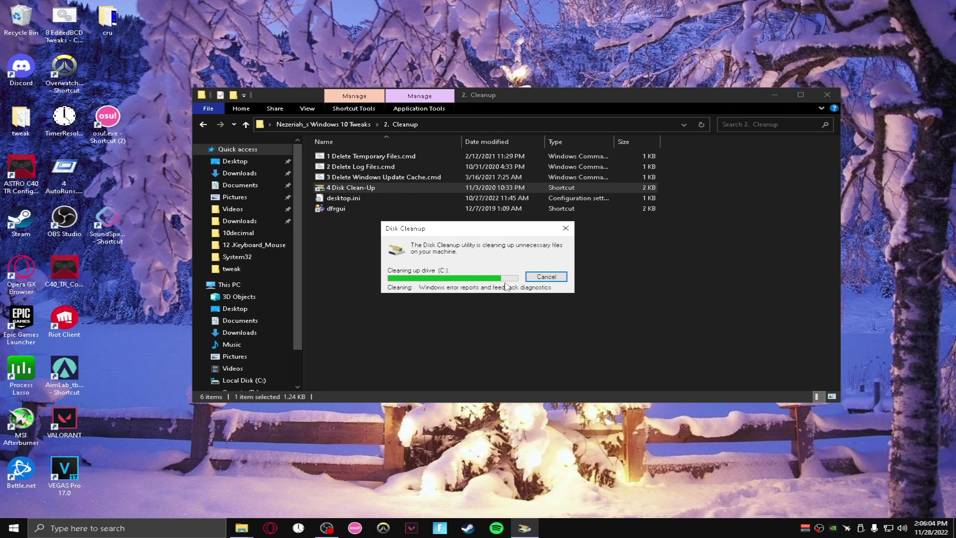
Step: Run the dfrgui shortcut, optimize drive C: and close the Optimize Drives window
double_click(351, 207)
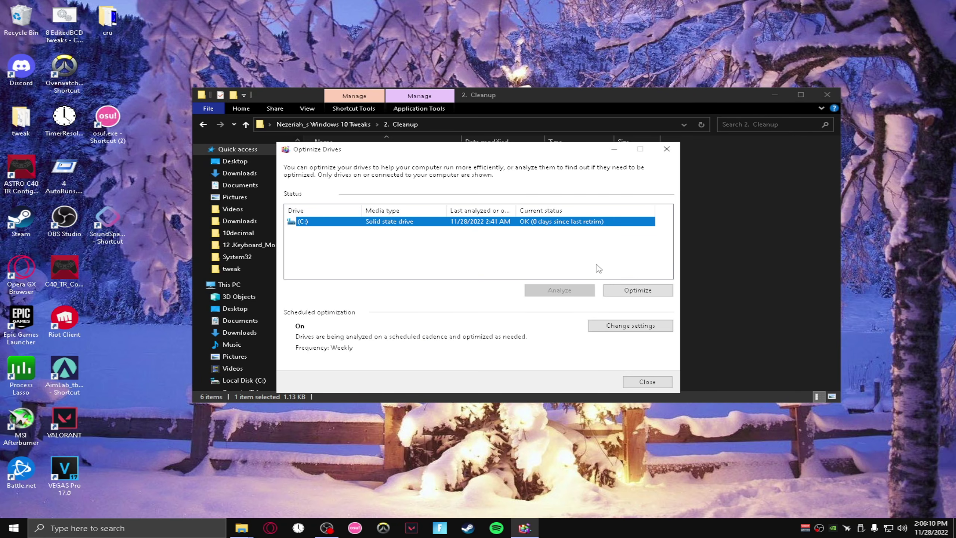
click(623, 290)
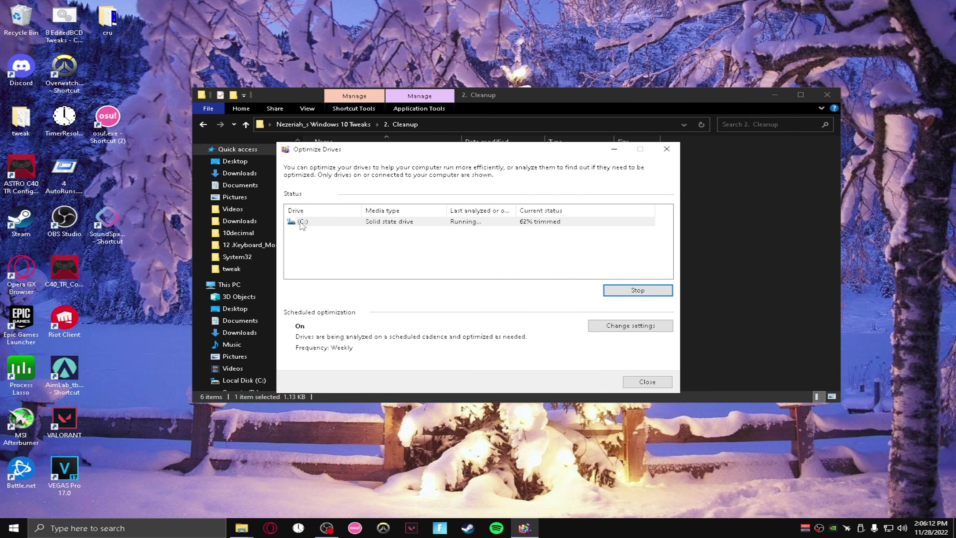
click(666, 152)
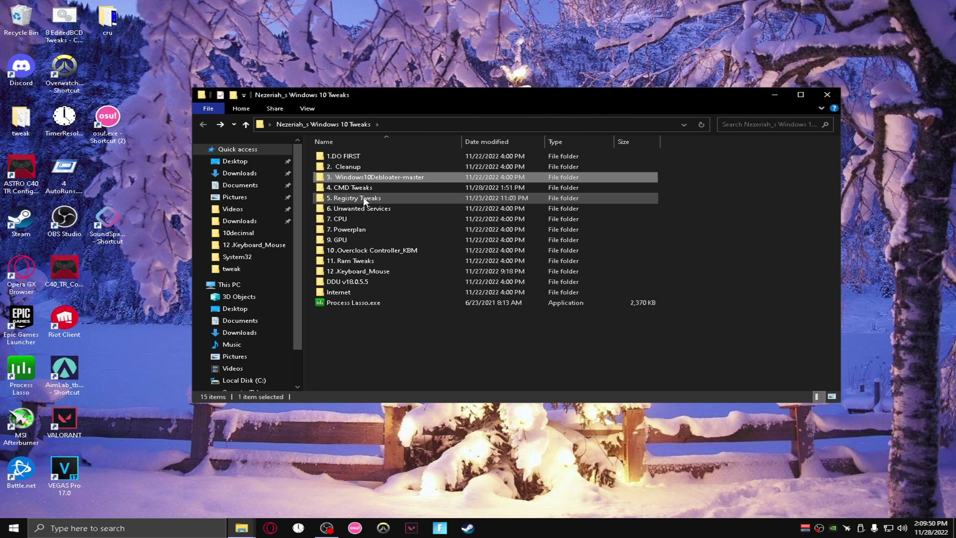
Step: Open the 3. Windows10Debloater-master folder and run Windows10DebloaterGUI.ps1 with PowerShell, moving its console window higher
double_click(373, 177)
click(373, 178)
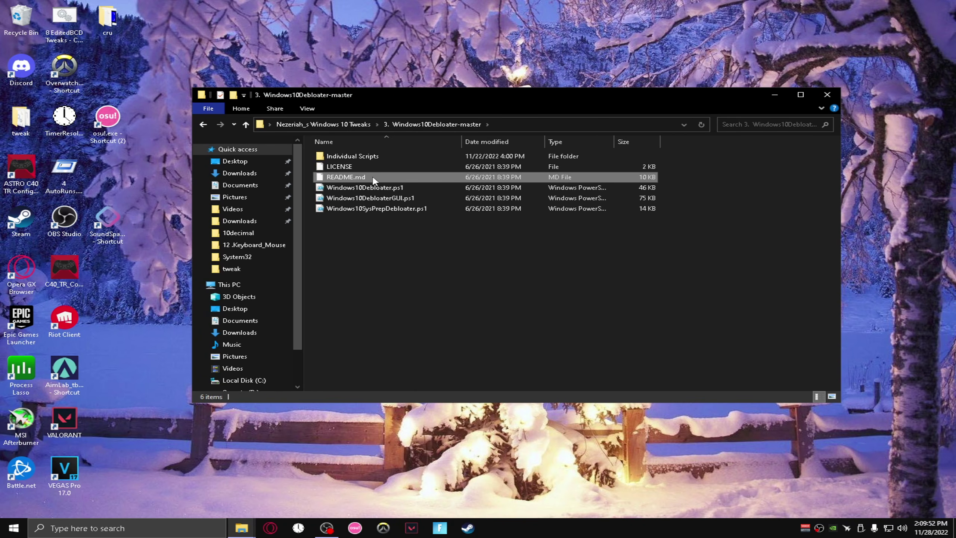
right_click(364, 202)
click(396, 220)
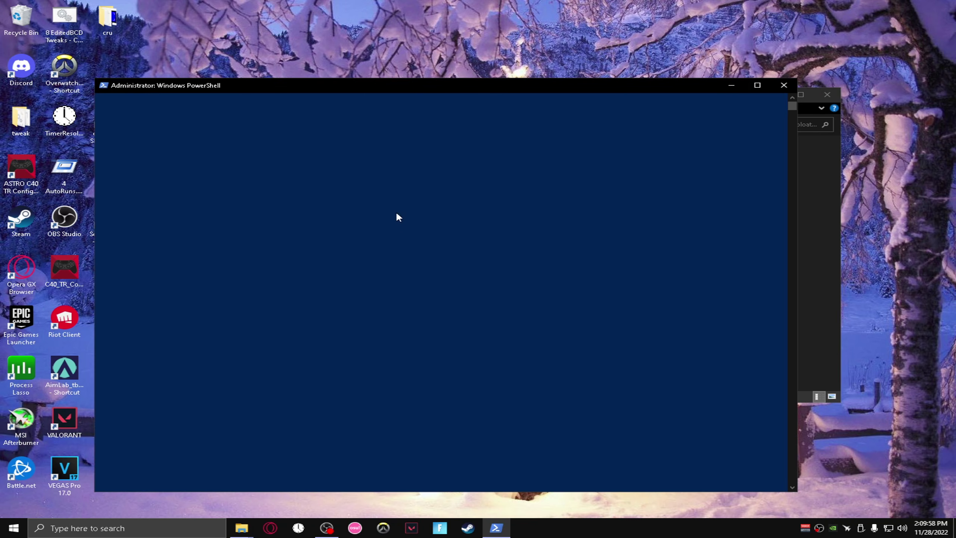
drag(399, 88, 415, 40)
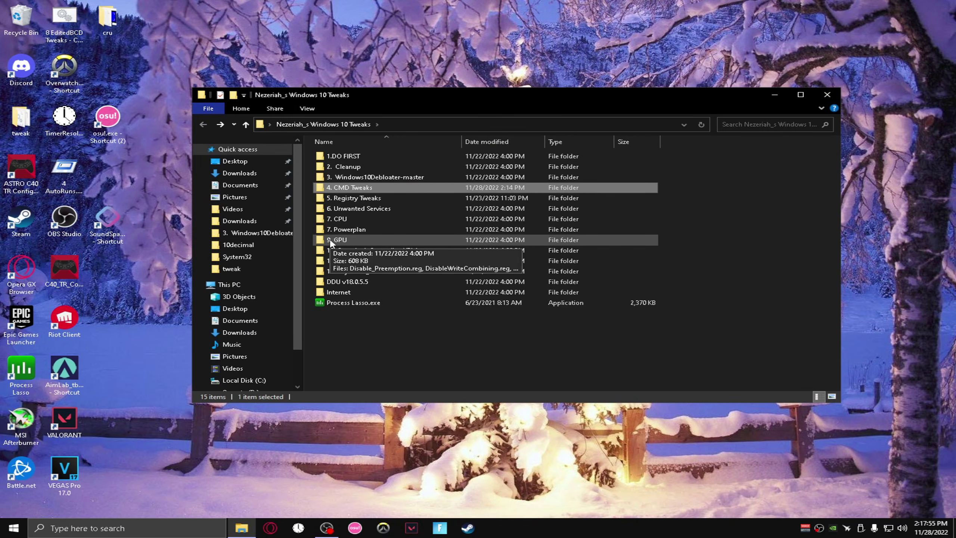
Step: Start a restore point from the 1.DO FIRST folder with the description "before cmd tweaks" and cancel it
double_click(350, 156)
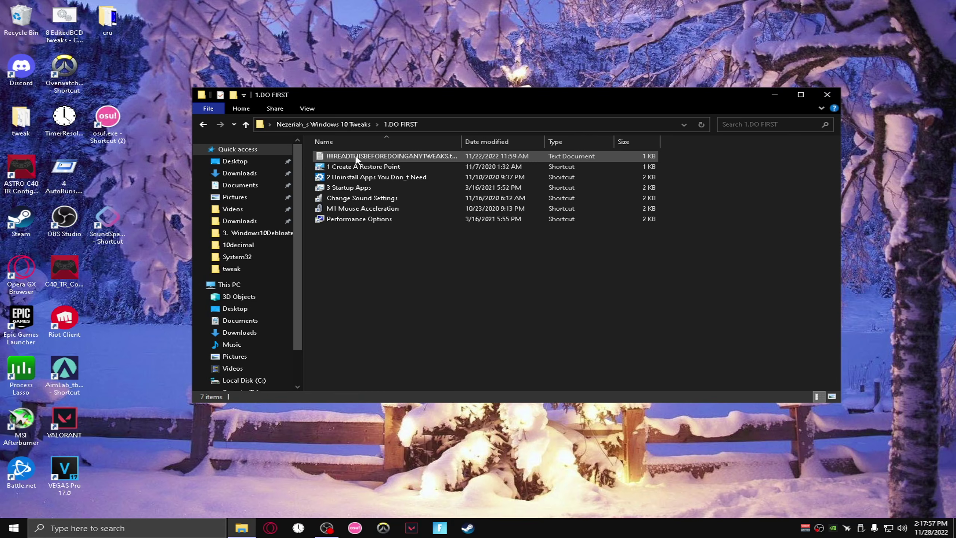
double_click(357, 167)
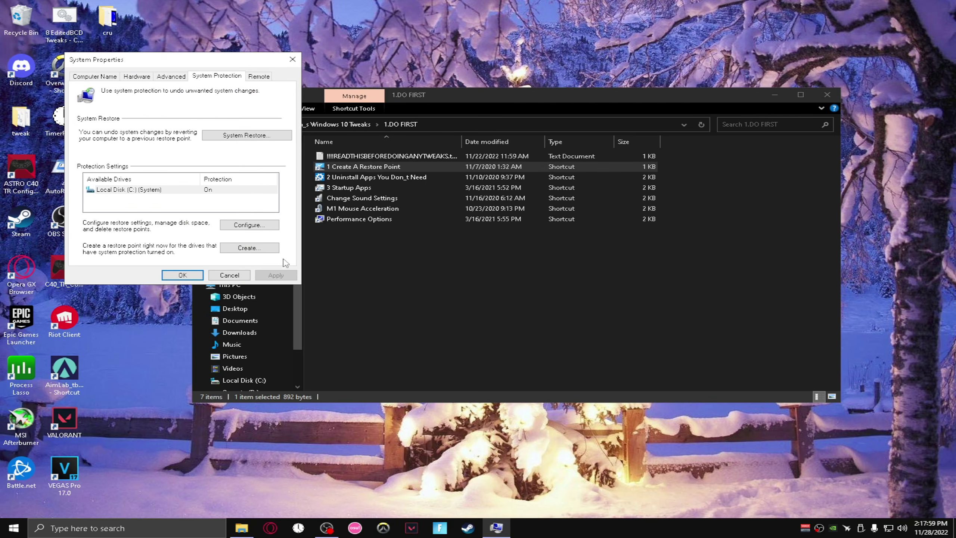
click(249, 248)
text(bef)
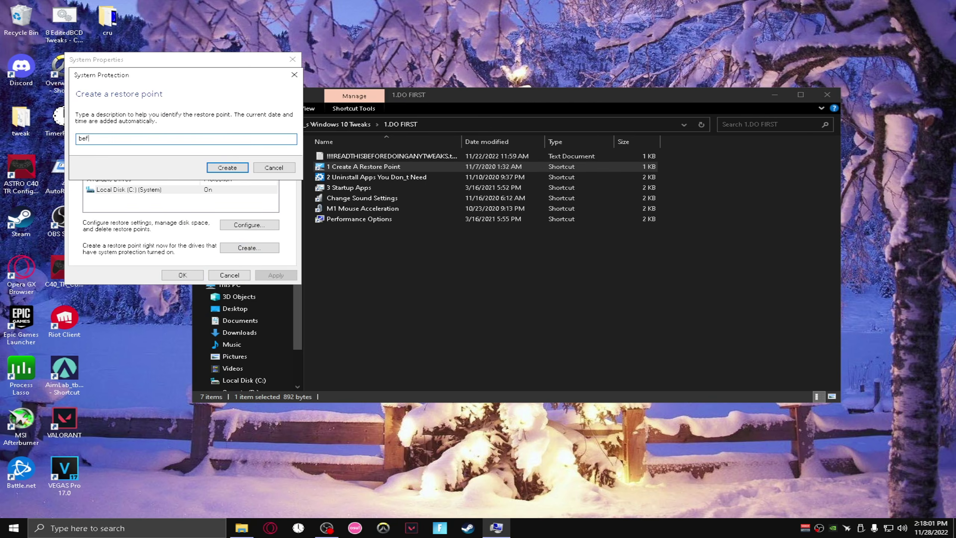
text(ore cmd tweaks)
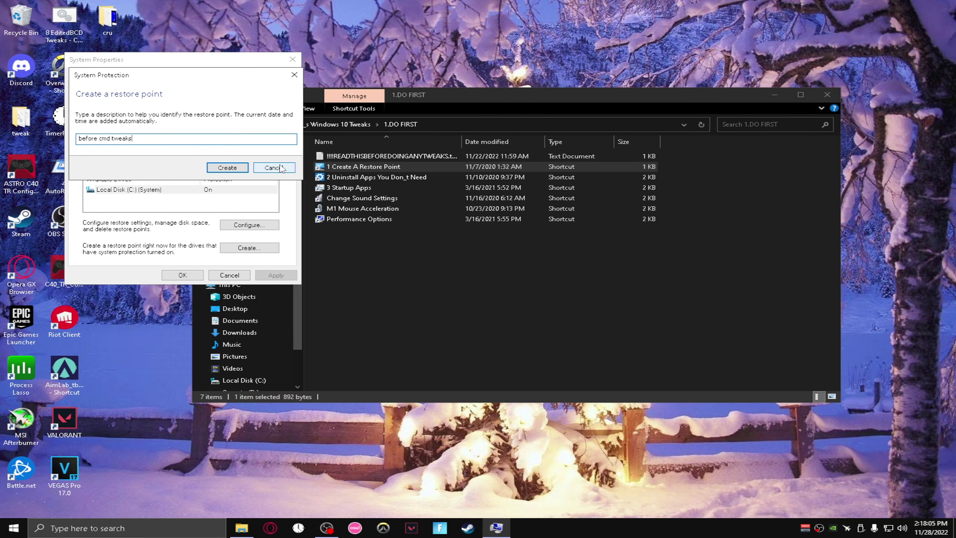
click(280, 168)
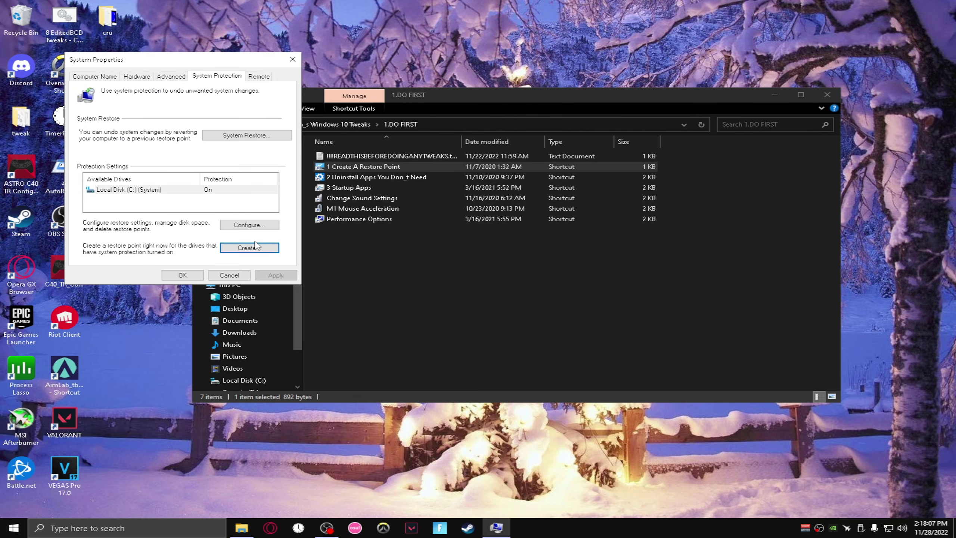
Step: Review the system protection and disk space settings for Local Disk (C:) and close the dialogs without changes
click(243, 230)
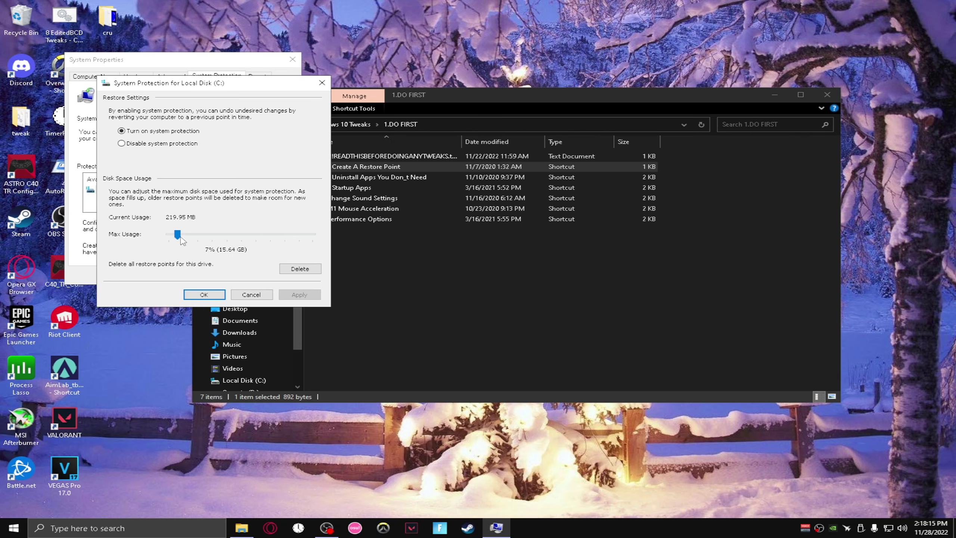
click(322, 83)
click(291, 59)
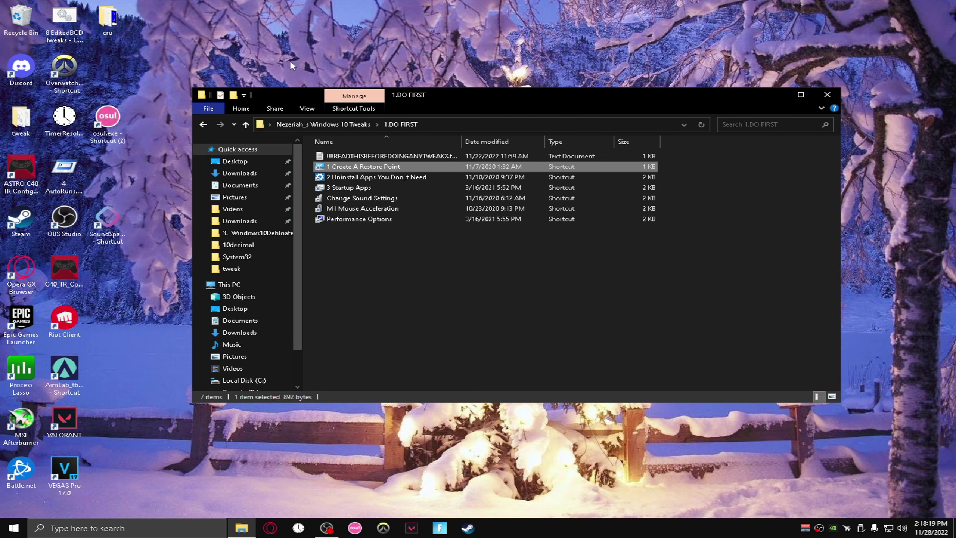
Step: Open the 4. CMD Tweaks folder from the main tweaks folder and run the 3. Remove Power Saving Features batch file
click(203, 124)
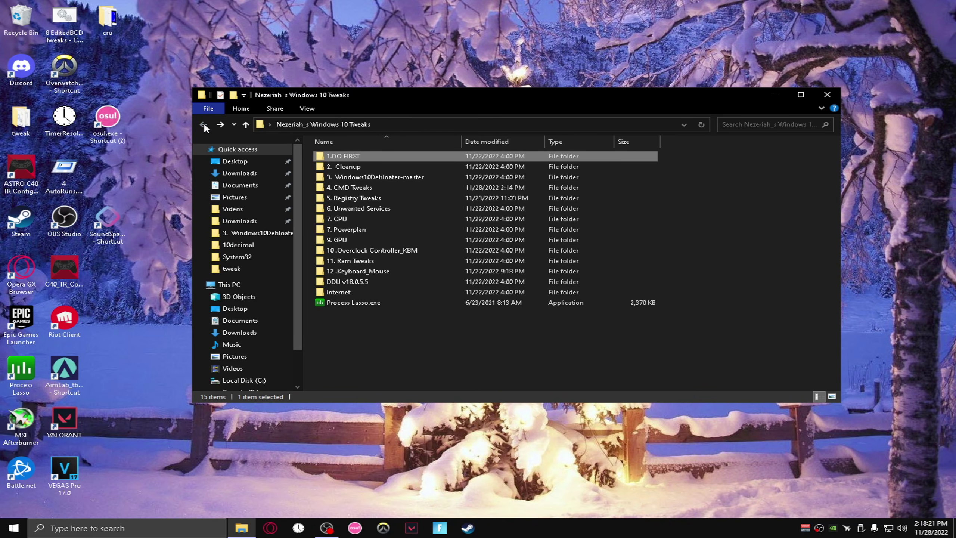
click(338, 192)
click(341, 190)
click(403, 192)
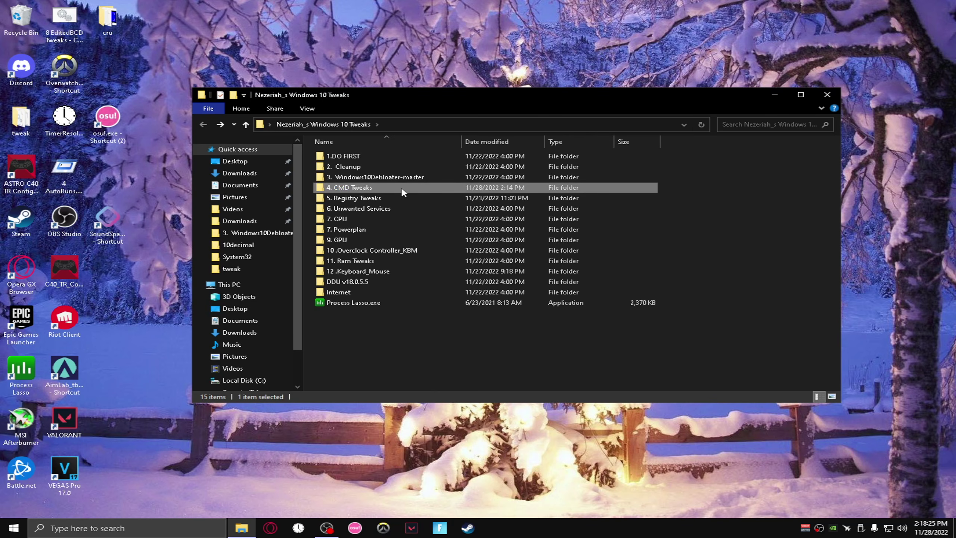
double_click(403, 192)
double_click(347, 160)
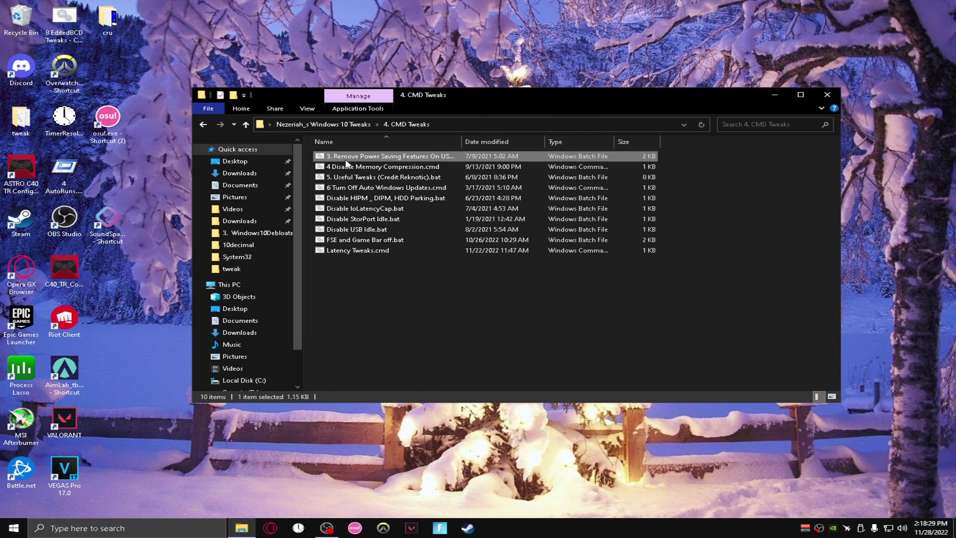
Step: Add Tweaked CSRSS Priority.reg from the CSRSS folder in 5. Registry Tweaks to the registry
click(205, 125)
double_click(369, 201)
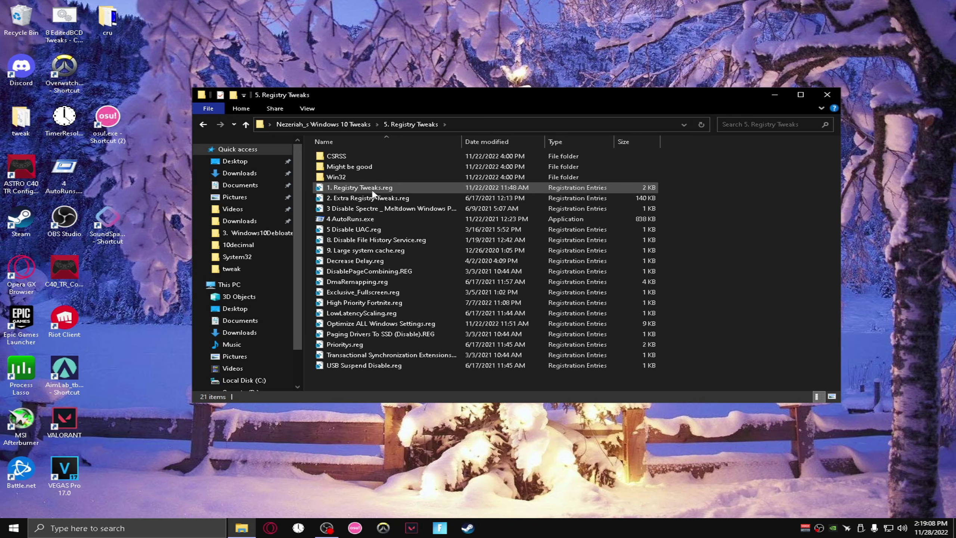
click(369, 154)
key(F2)
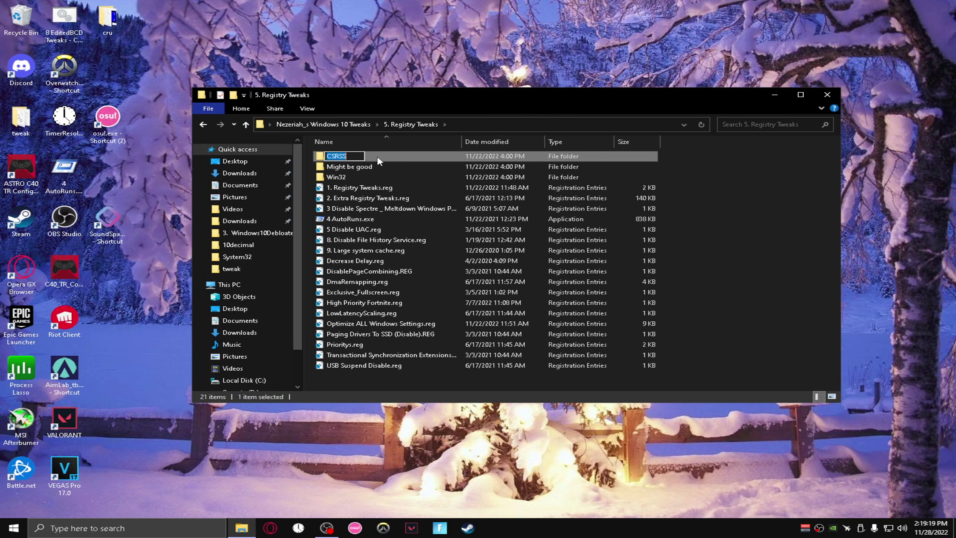
double_click(380, 155)
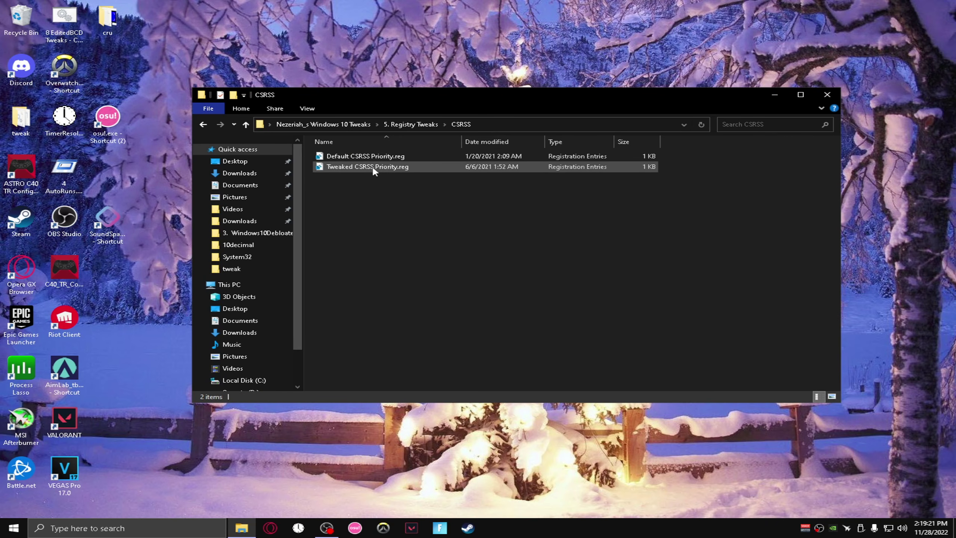
double_click(348, 167)
click(574, 279)
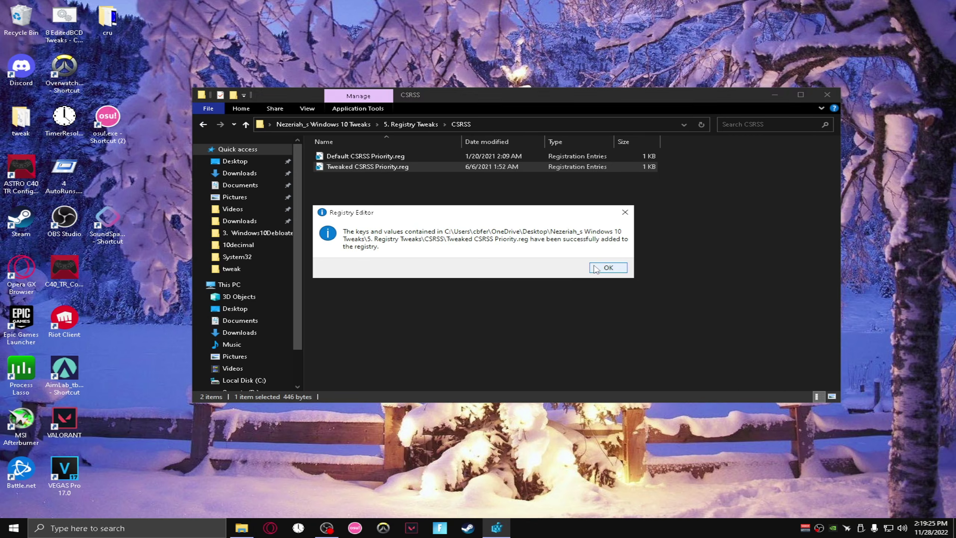
click(599, 268)
Step: Look through the registry files in the Might be good folder and return to 5. Registry Tweaks
click(204, 125)
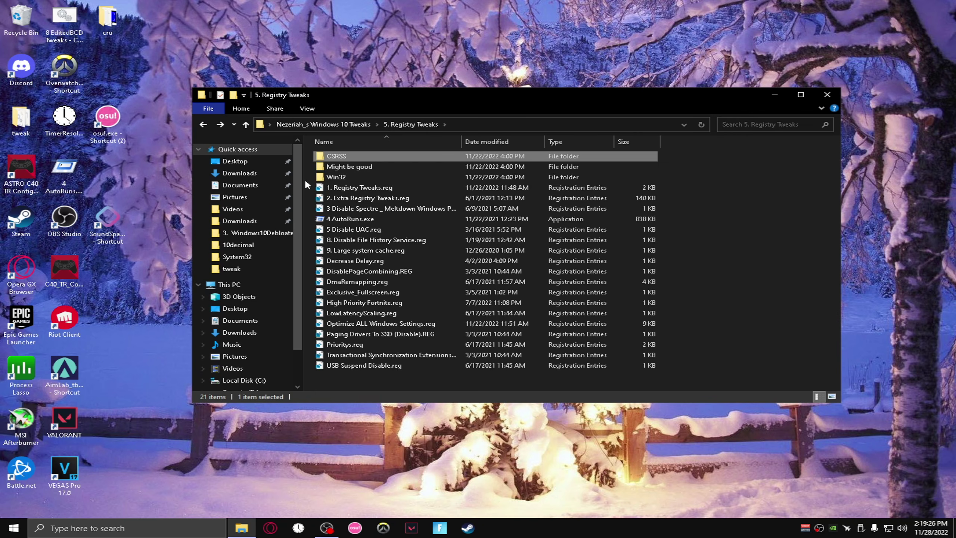
double_click(350, 166)
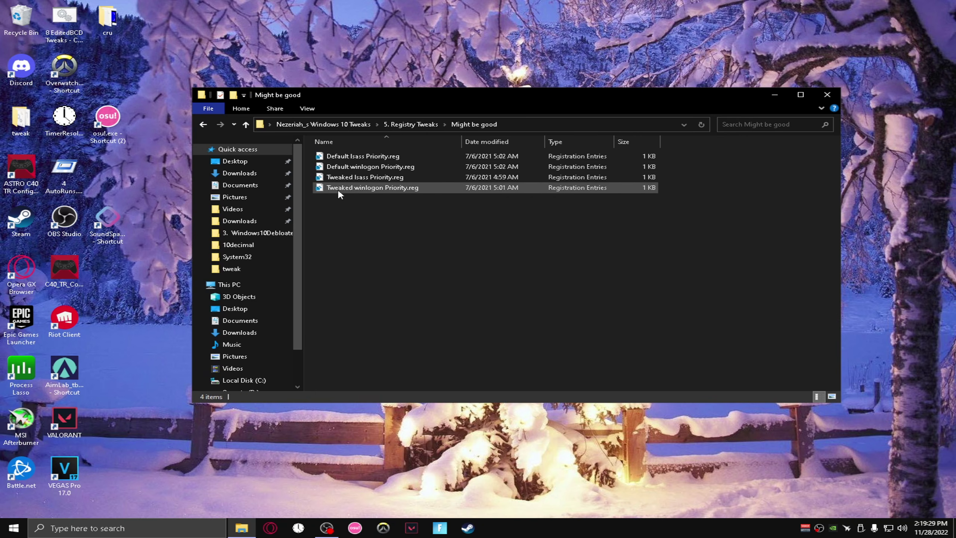
click(202, 128)
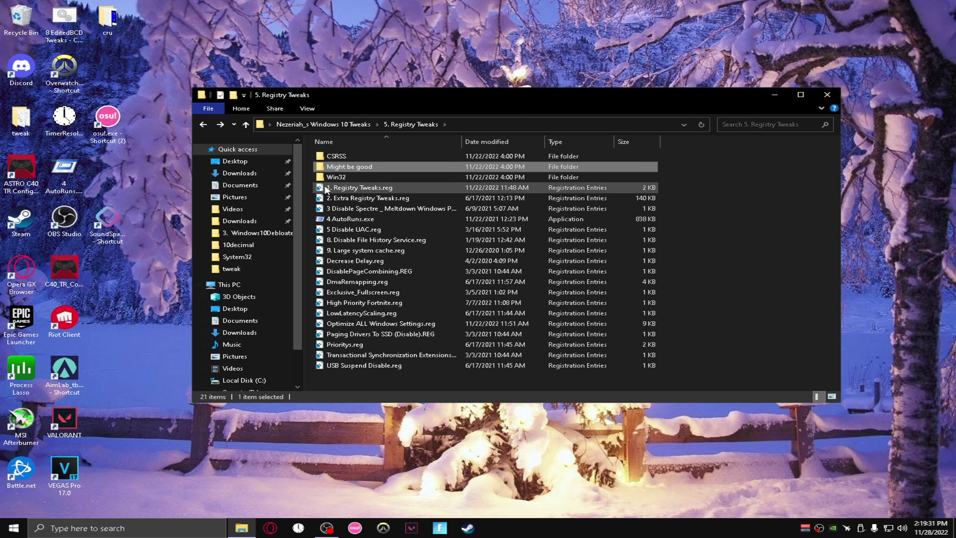
Step: Add 36HEXWindows32priorityseperation.reg from the Win32 folder to the registry
double_click(331, 178)
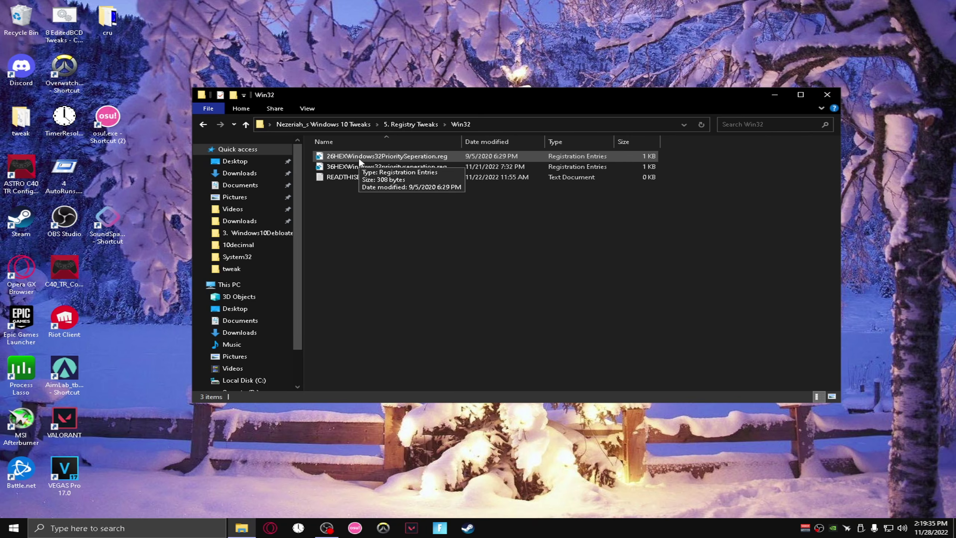
double_click(331, 168)
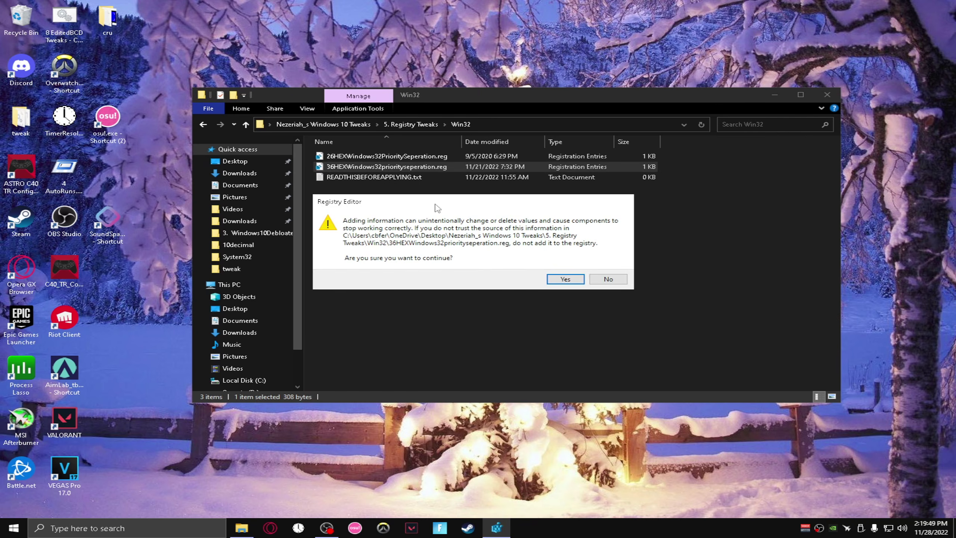
click(570, 278)
click(606, 268)
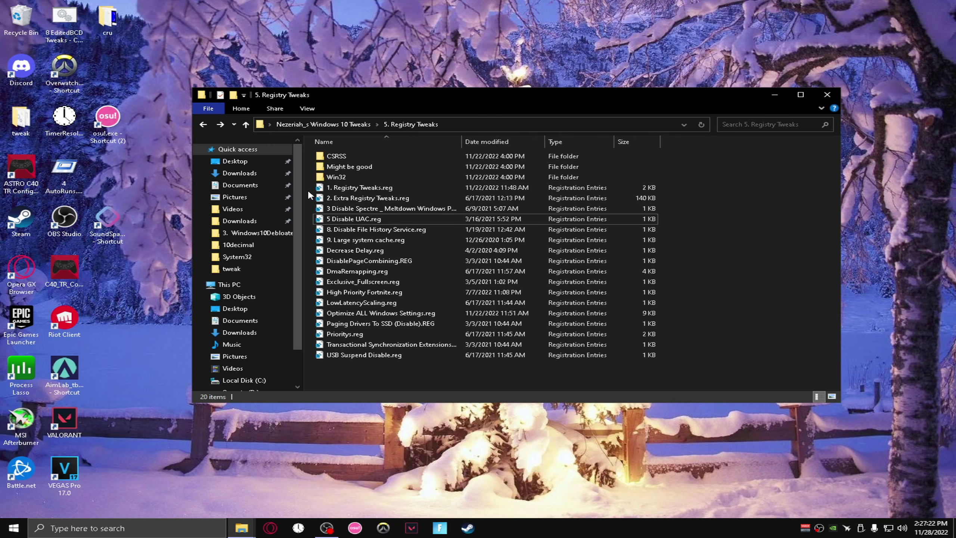
Step: Leave 5. Registry Tweaks and open the 6. Unwanted Services folder
drag(308, 186, 356, 366)
click(357, 366)
click(203, 124)
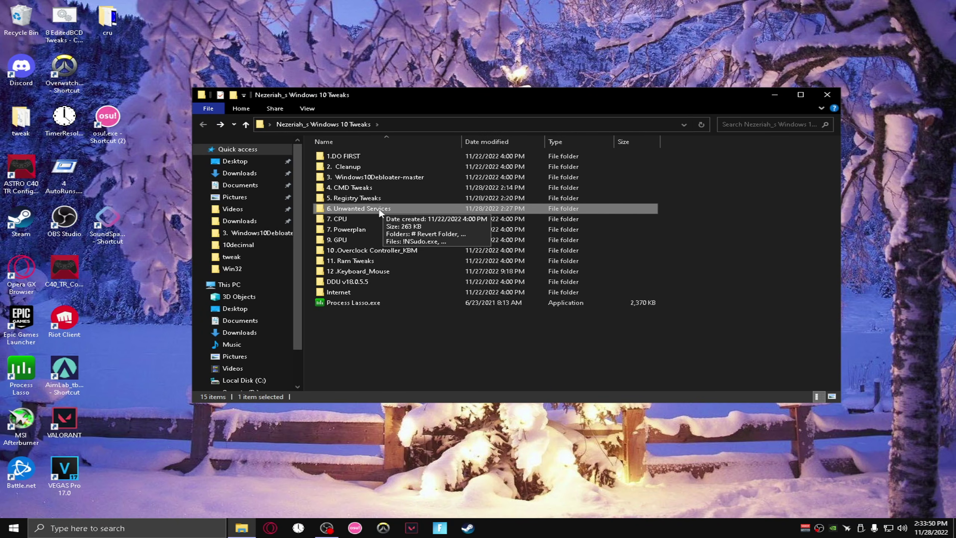
double_click(380, 211)
double_click(337, 178)
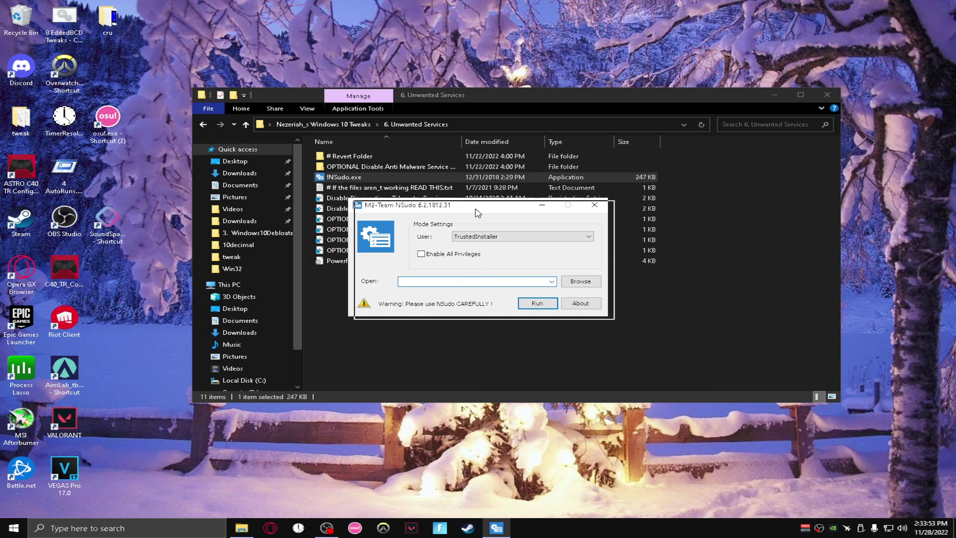
drag(473, 207, 489, 213)
click(610, 210)
Step: Run !NSudo.exe as administrator and use it as TrustedInstaller to add OPTIONAL Disable Xbox Services.reg to the registry
right_click(358, 177)
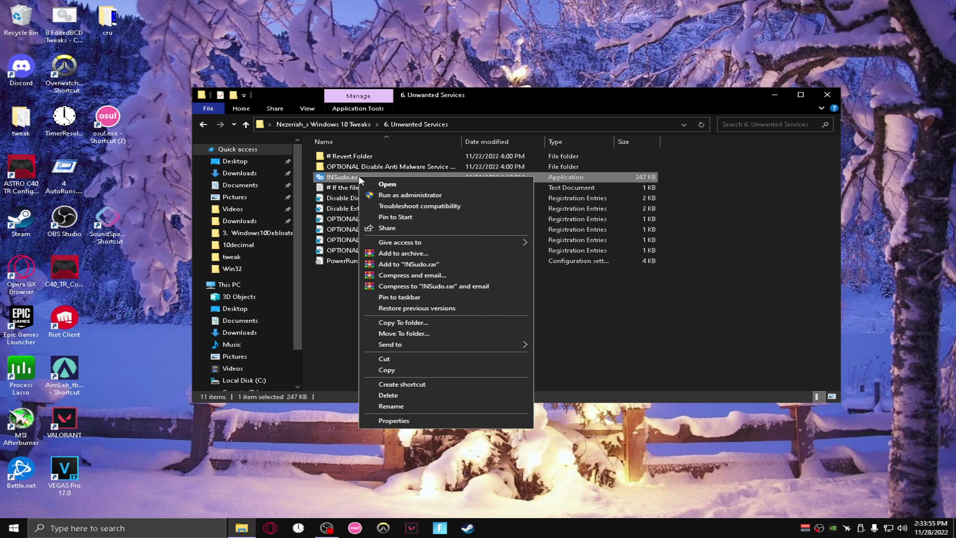
click(433, 195)
drag(456, 210, 689, 248)
drag(384, 251, 690, 325)
key(Return)
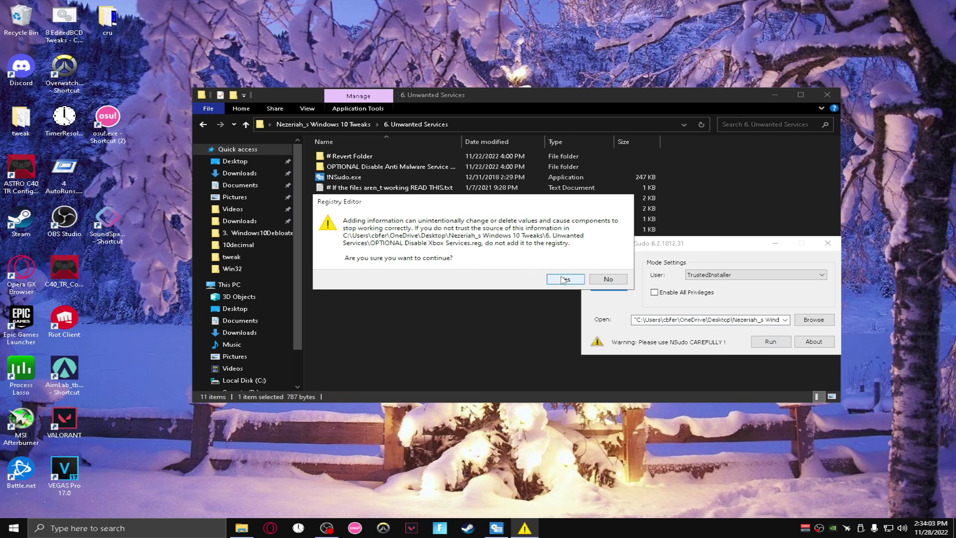
click(563, 280)
click(608, 272)
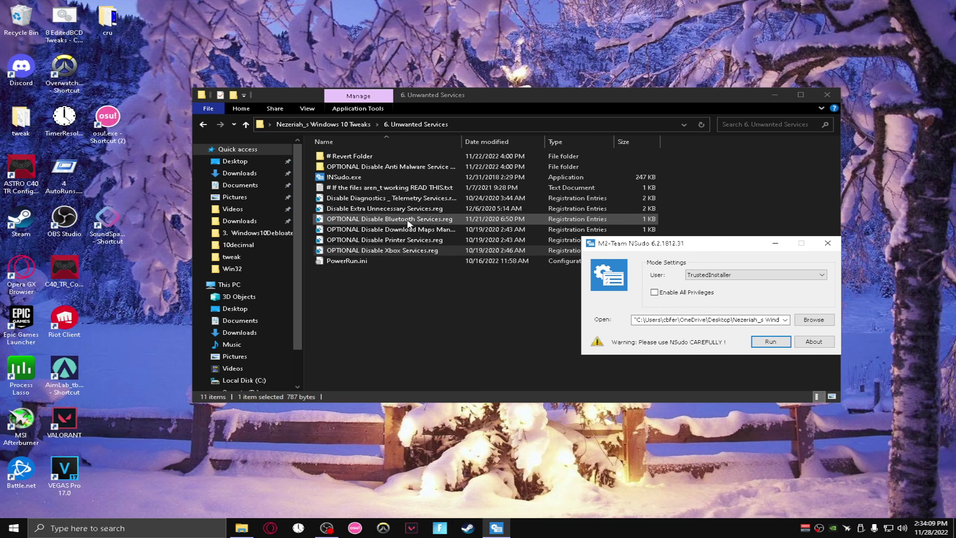
Step: Look through the service re-enabling files in # Revert Folder and close the NSudo window
double_click(377, 156)
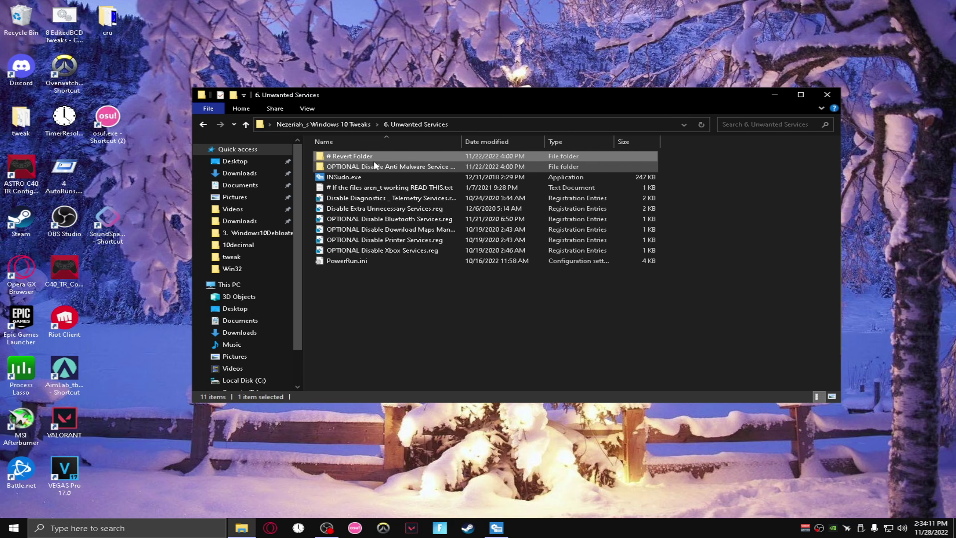
click(496, 528)
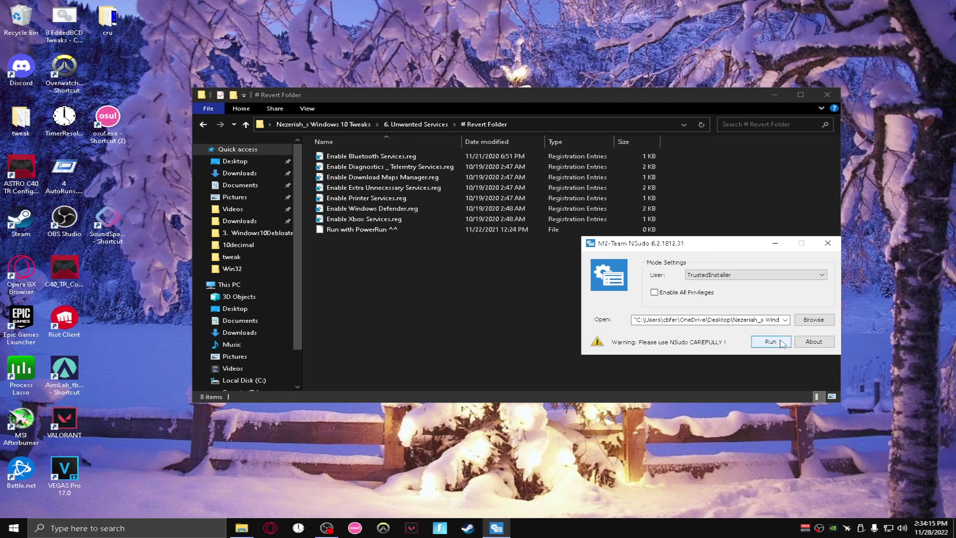
click(827, 242)
Step: Go back to 6. Unwanted Services and look through the OPTIONAL Disable Anti Malware Service Executable folder
click(204, 124)
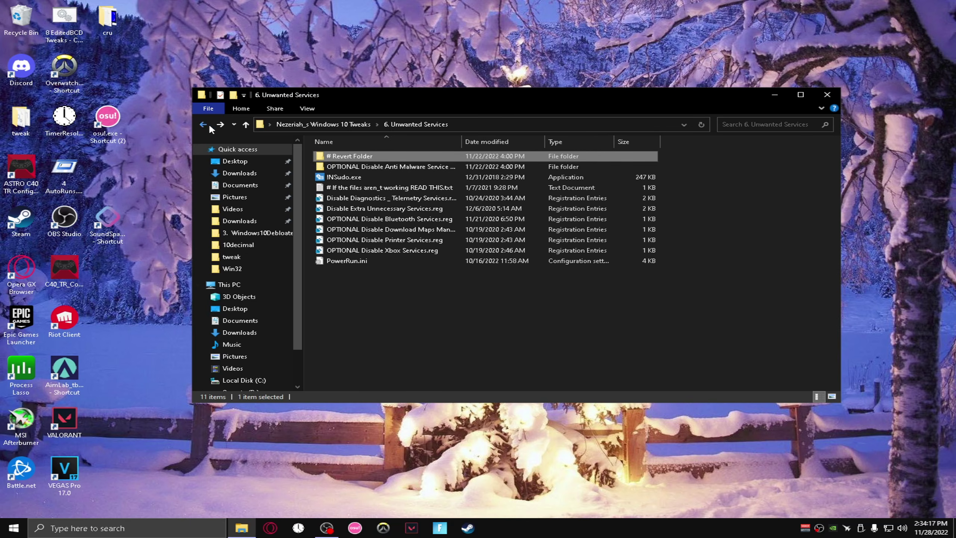
double_click(347, 168)
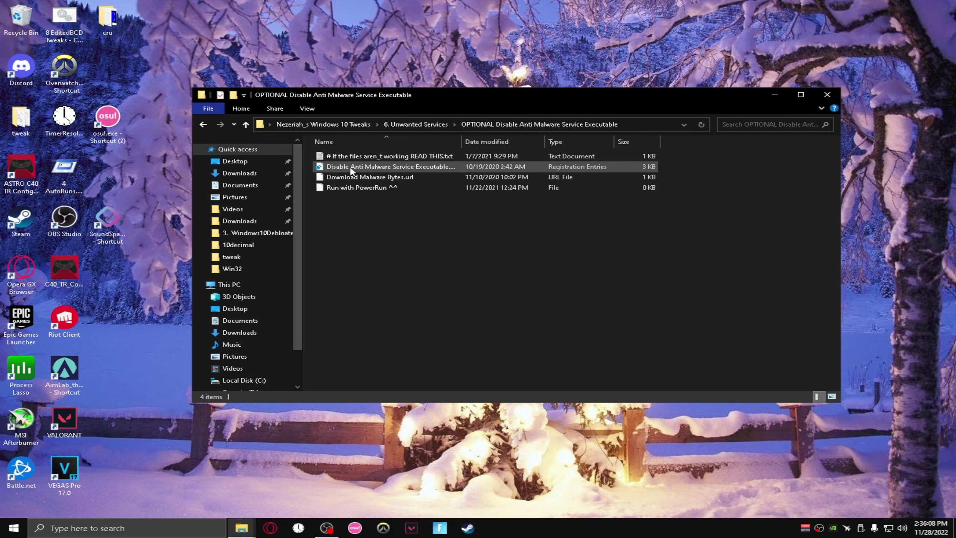
click(274, 530)
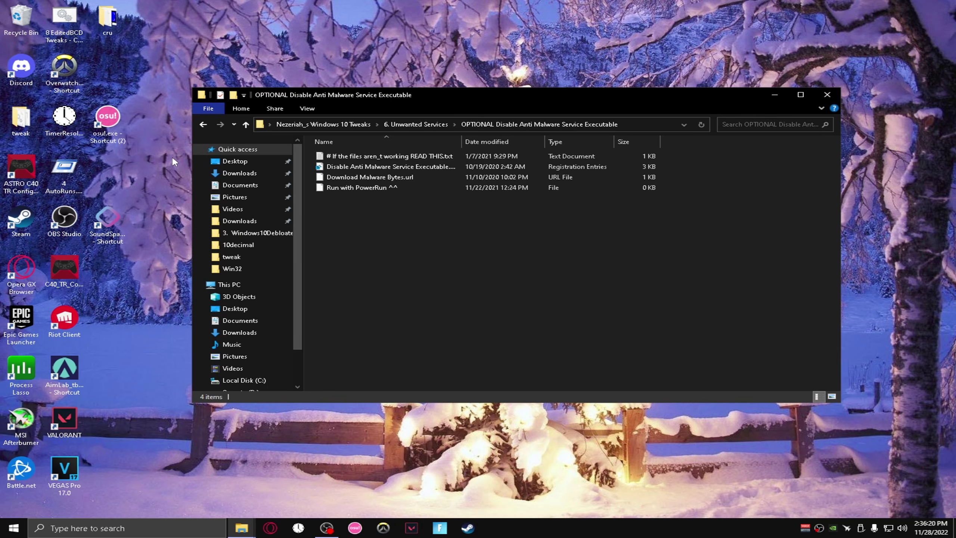
Step: Return to the main tweaks folder and open the 7. CPU folder
click(203, 126)
click(203, 125)
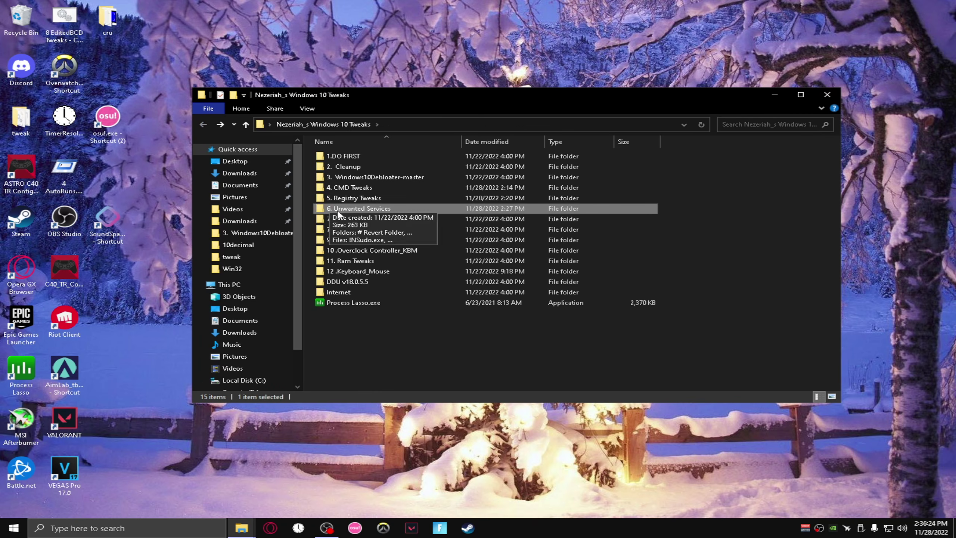
double_click(347, 220)
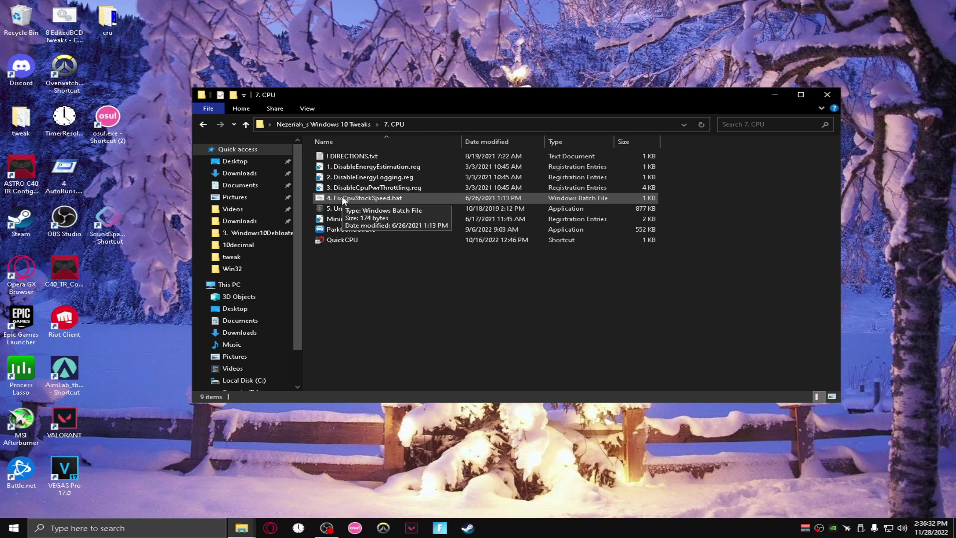
Step: Run 5. UnparkCpu.exe, apply unparking of all cores with the core parking index at 100%, and close the utility
click(341, 214)
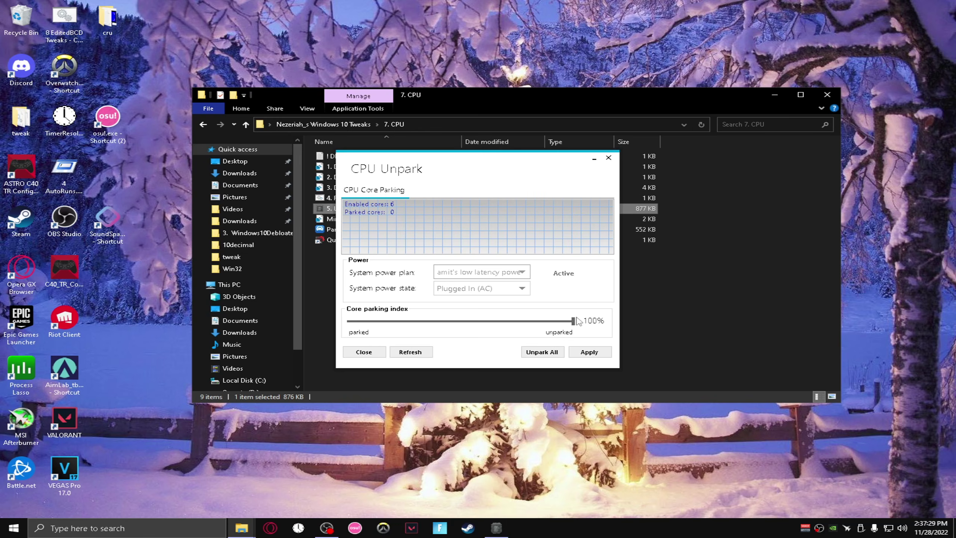
drag(573, 321, 613, 332)
click(553, 352)
click(570, 290)
click(590, 352)
click(551, 287)
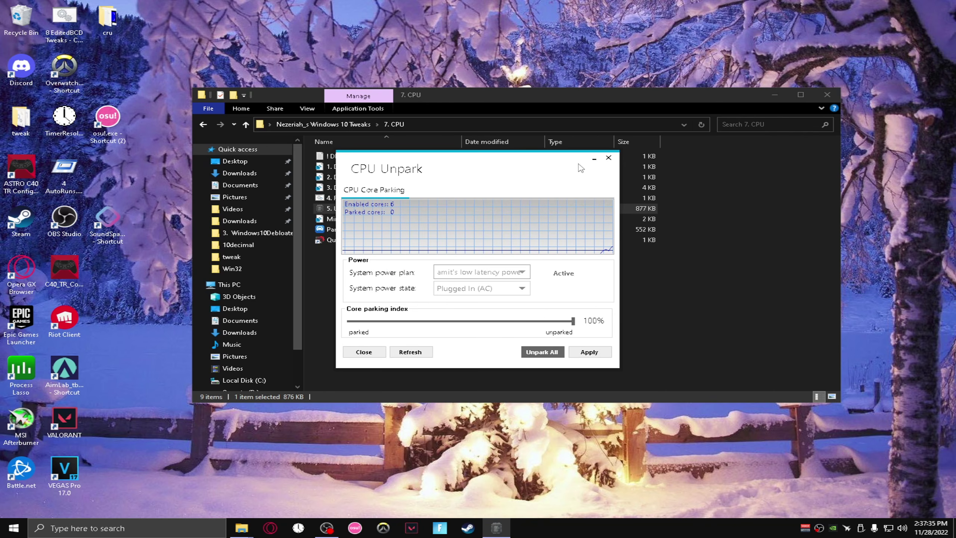
click(609, 158)
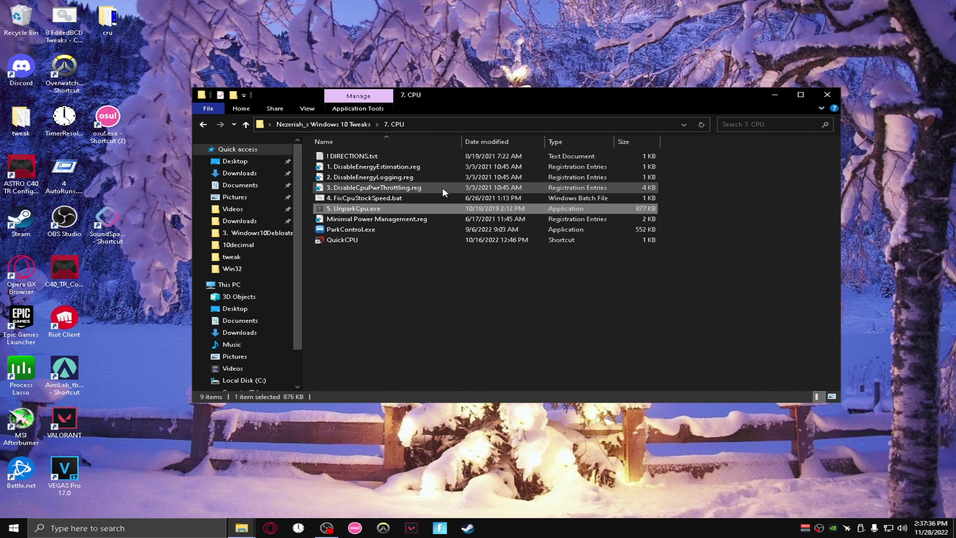
Step: Run ParkControl.exe, show the advanced values, and apply AC parking at 100% with parking disabled, accepting the settings
double_click(344, 231)
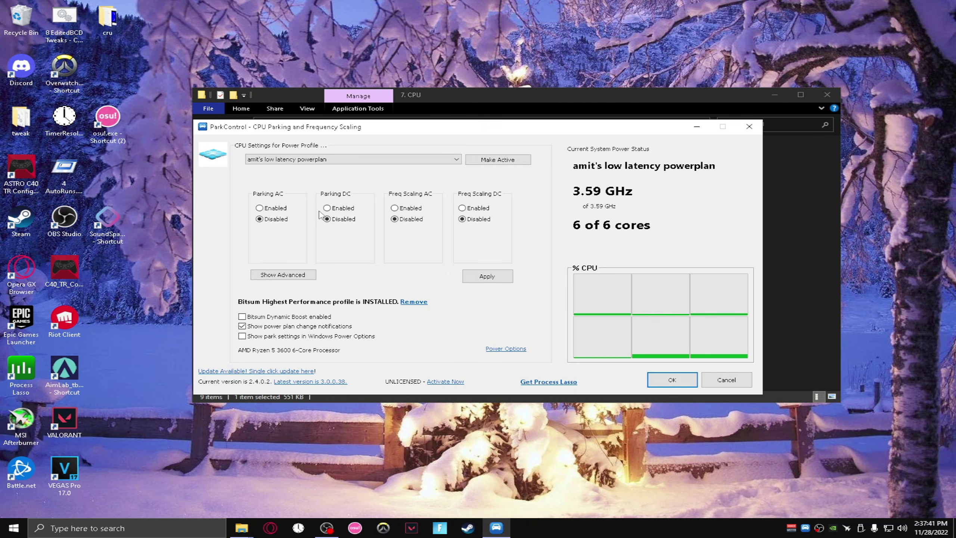
click(287, 275)
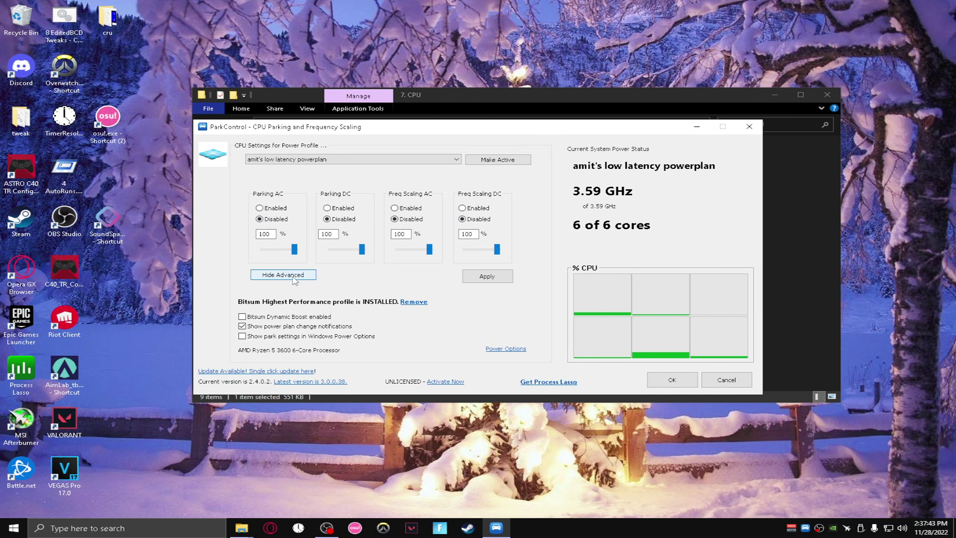
click(294, 249)
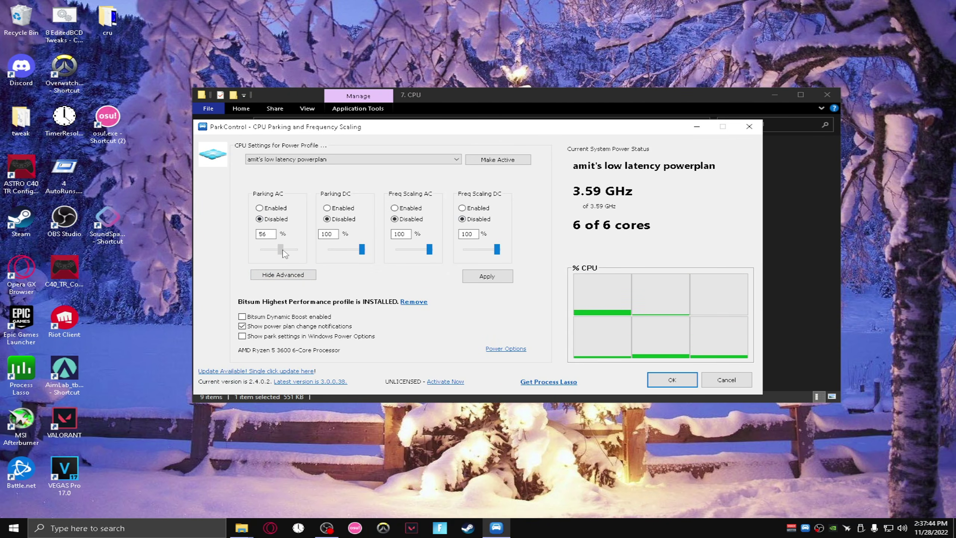
click(488, 278)
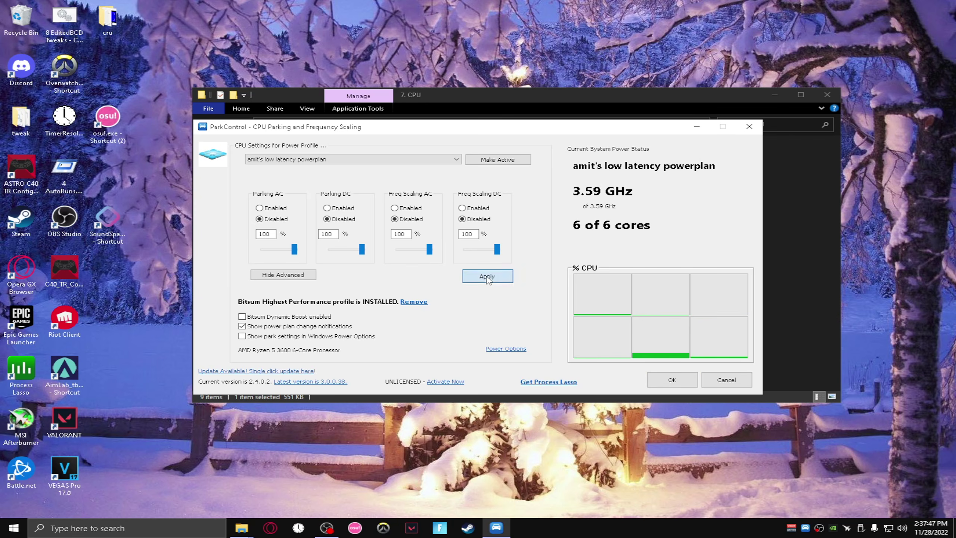
click(670, 378)
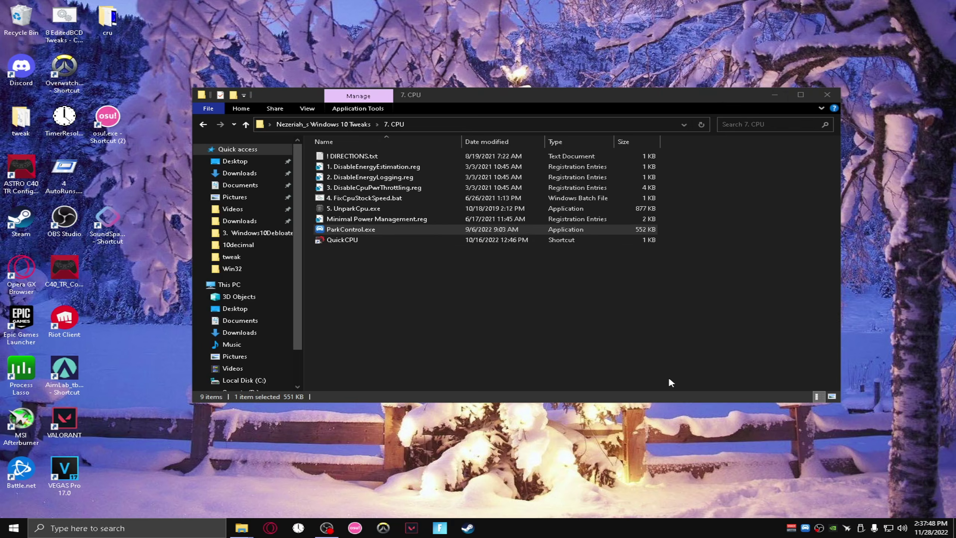
Step: Launch QuickCPU, apply core parking, frequency scaling, turbo boost and performance at 100%, and close it
double_click(365, 236)
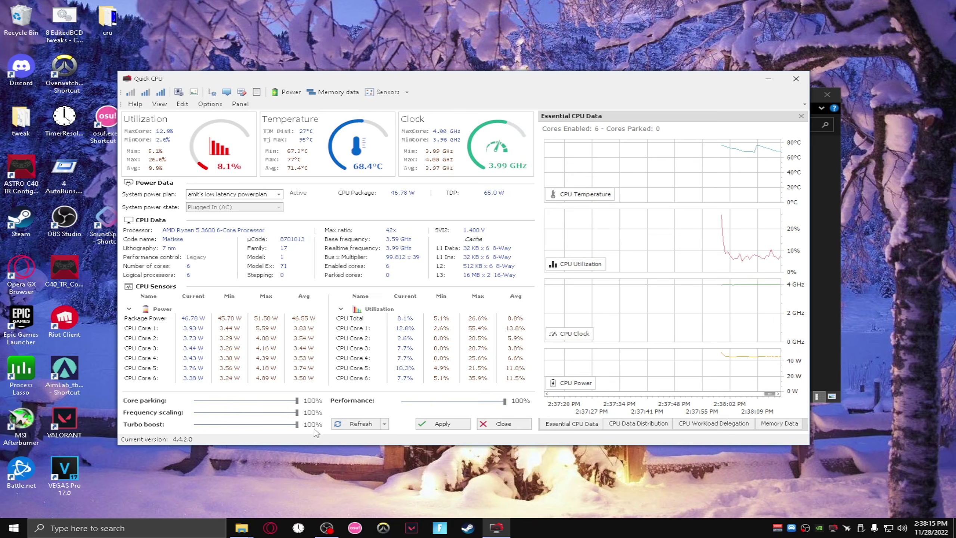
click(443, 423)
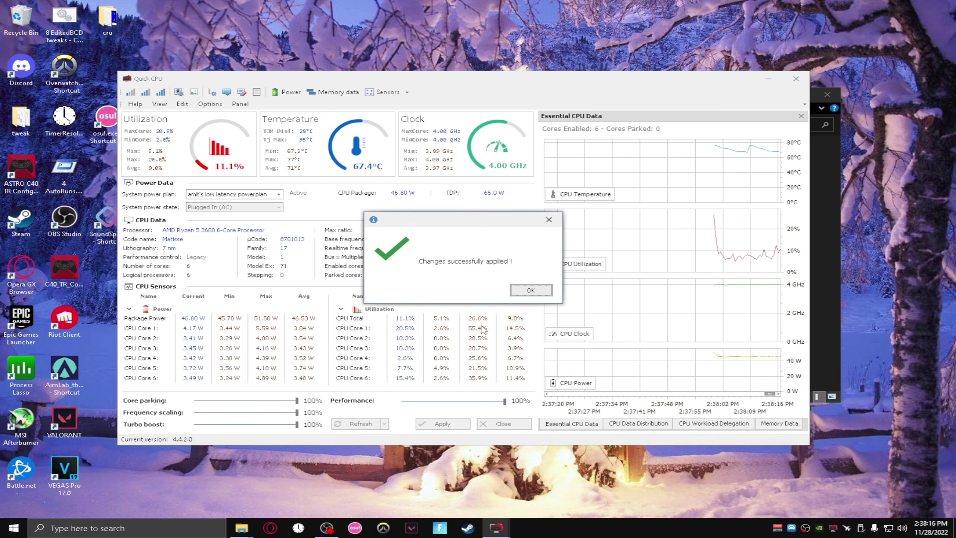
click(521, 292)
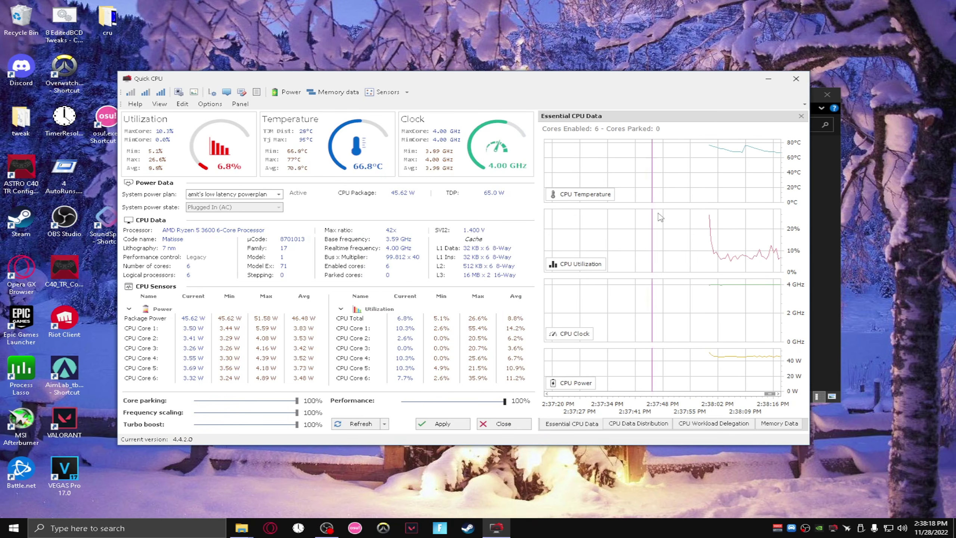
click(796, 79)
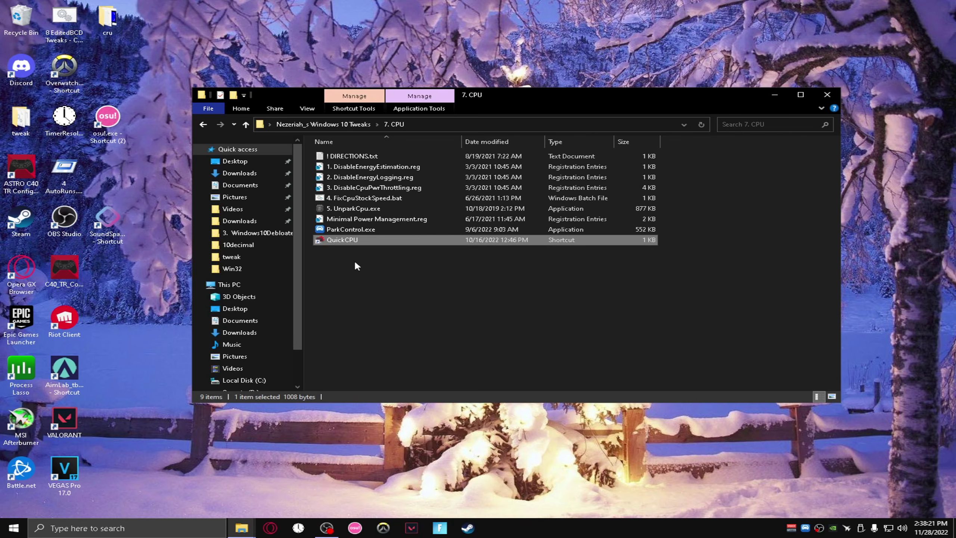
Step: Leave the 7. CPU folder and open the 8. Powerplan folder
key(alt+Left)
click(372, 231)
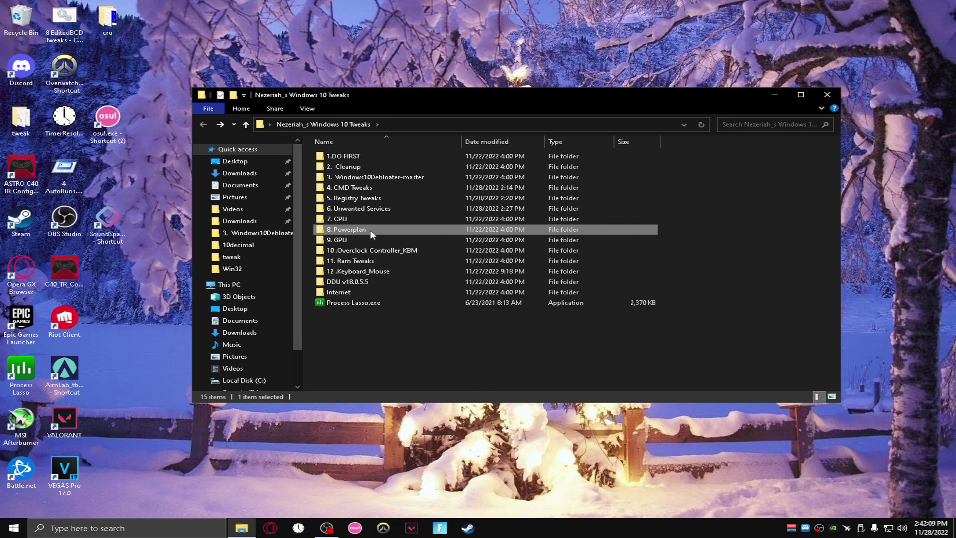
double_click(370, 231)
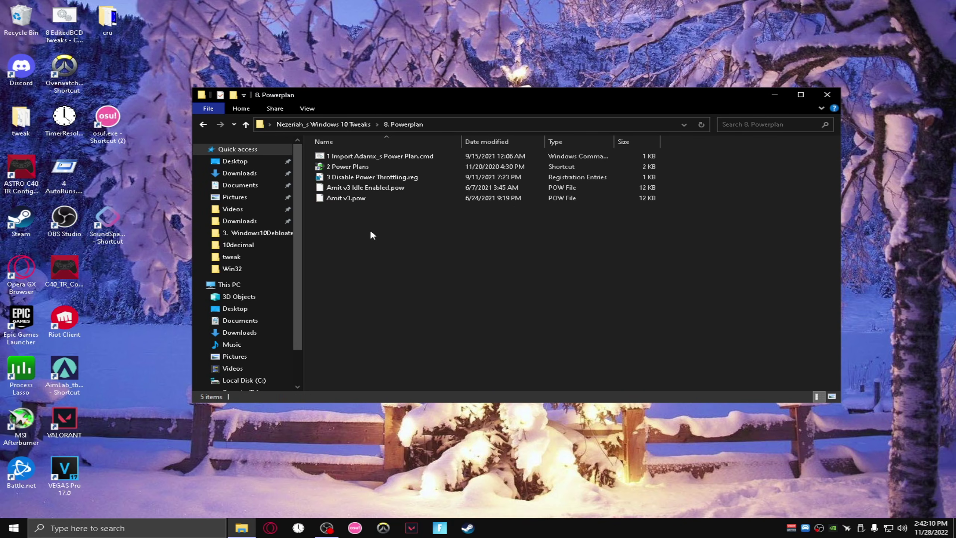
Step: Open the 2 Power Plans shortcut, check the additional plans, and choose the low latency powerplan as the active plan
double_click(362, 167)
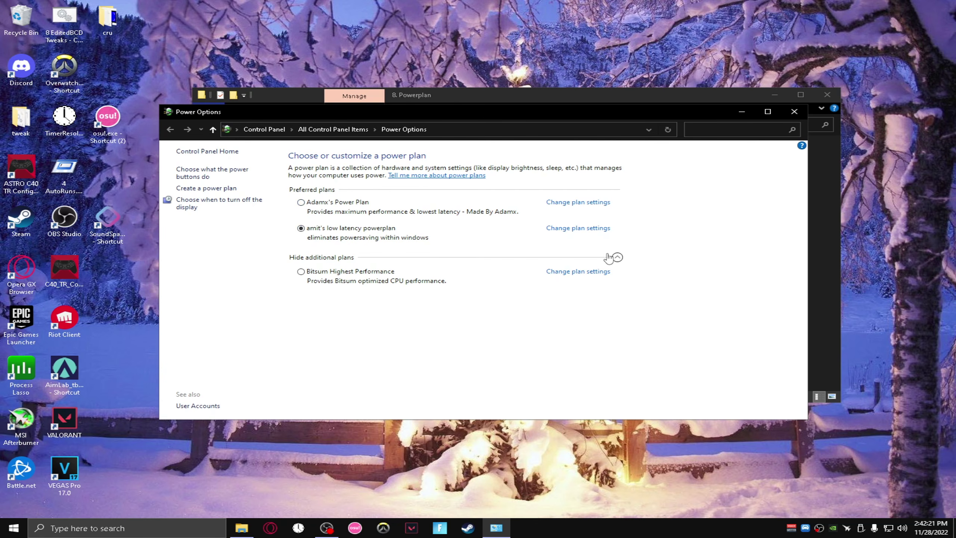
click(617, 257)
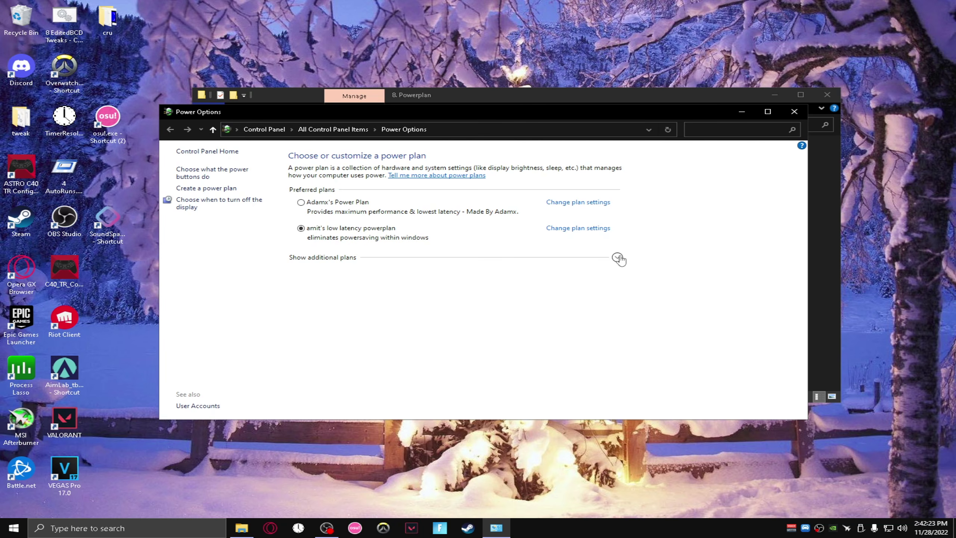
click(617, 257)
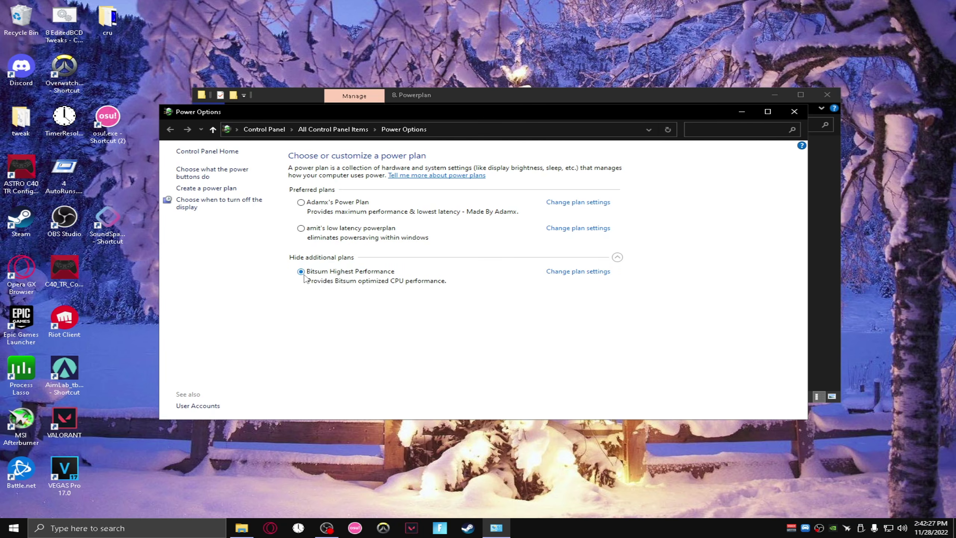
click(301, 228)
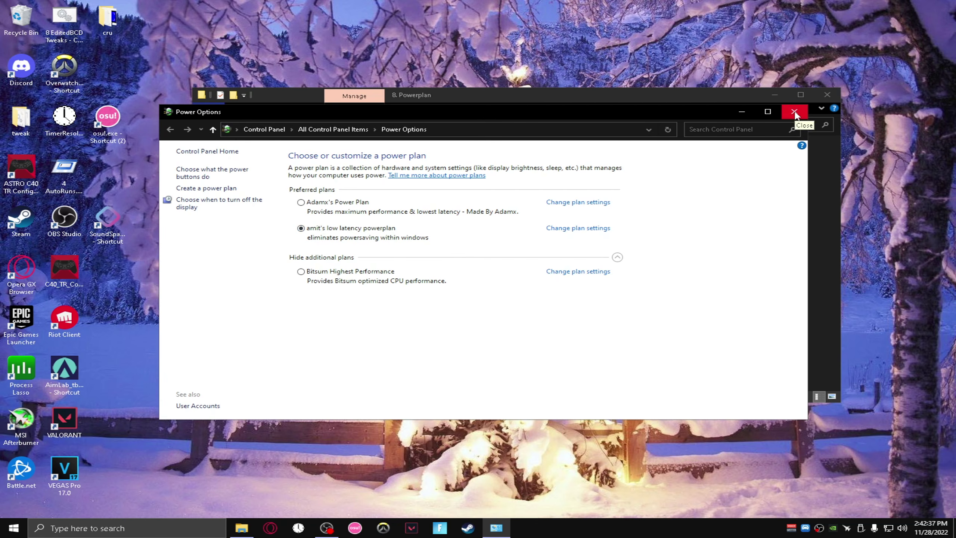
click(796, 114)
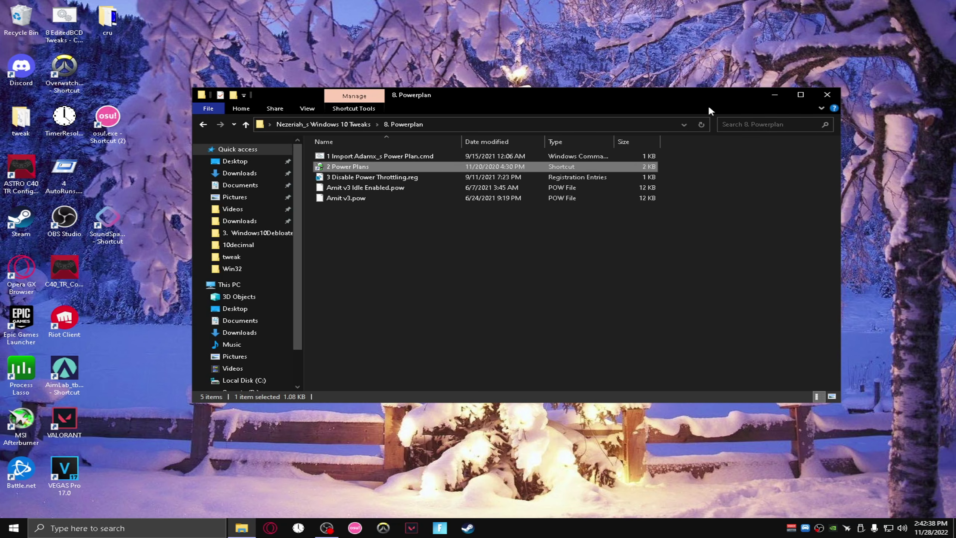
Step: Add 3 Disable Power Throttling.reg to the registry
double_click(385, 180)
click(571, 280)
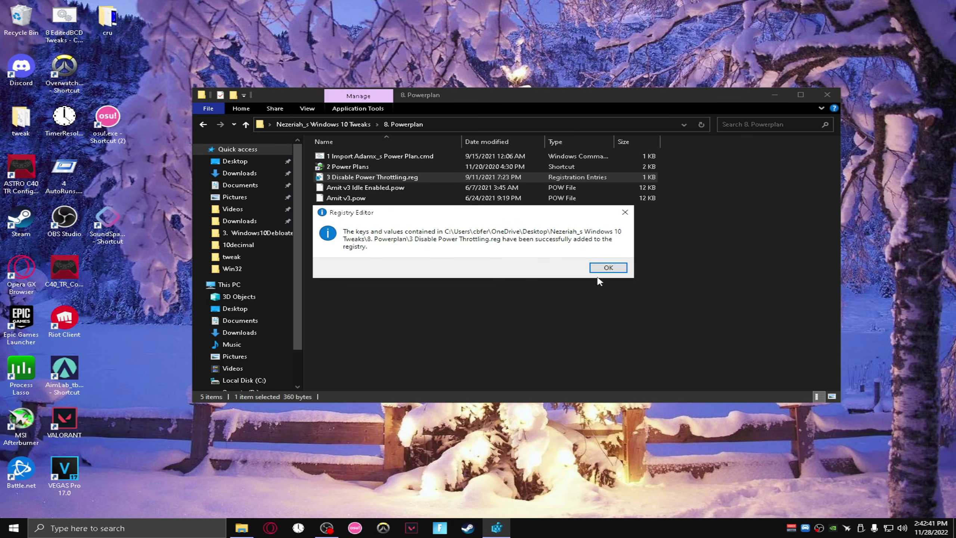
click(622, 266)
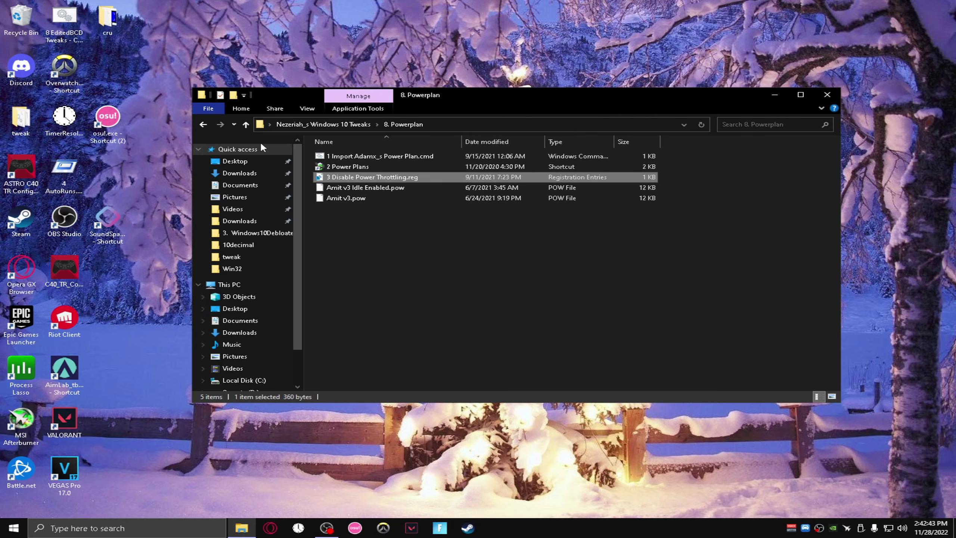
Step: Switch to the 9. GPU folder and run MSI Mode Tool.exe as administrator
key(alt+Left)
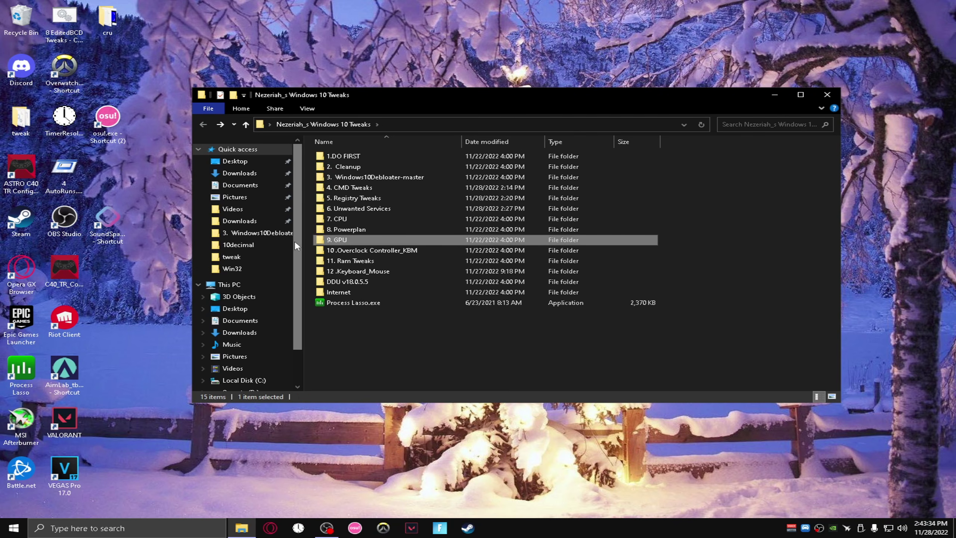
double_click(354, 240)
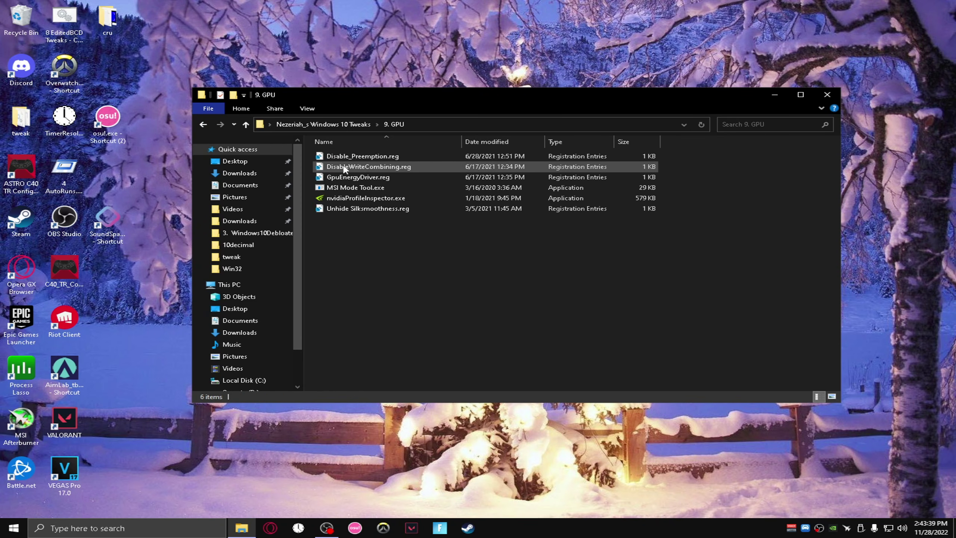
right_click(345, 191)
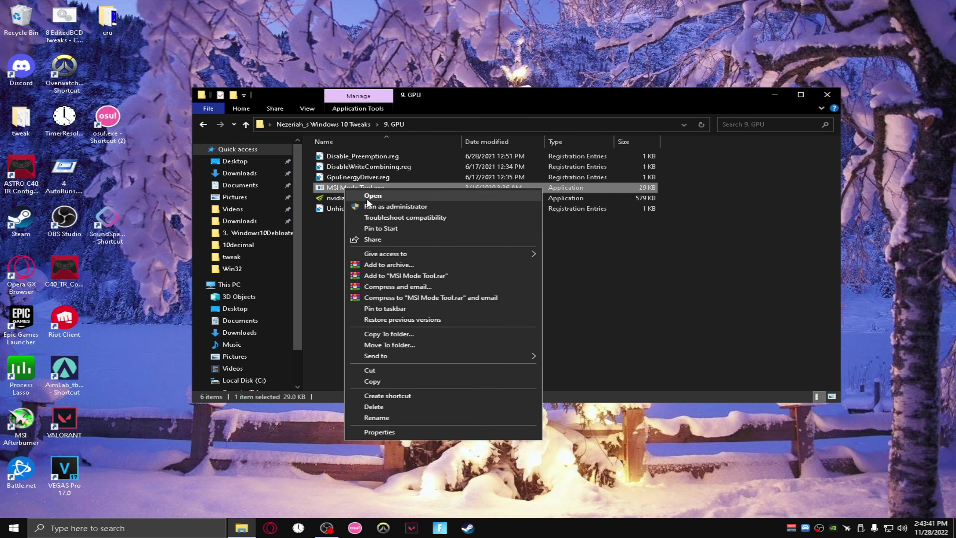
click(381, 208)
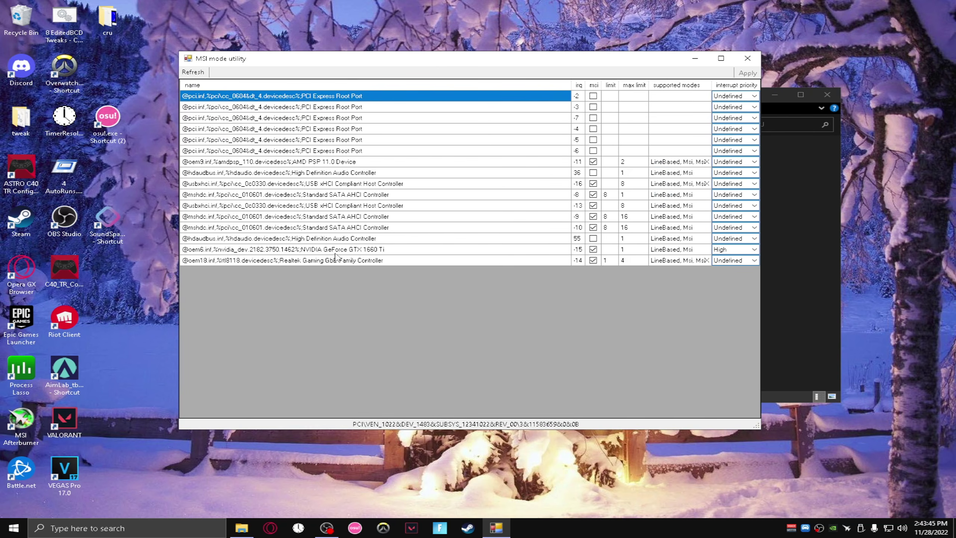
Step: Keep MSI mode enabled for the NVIDIA GeForce GTX 1660 Ti, set its interrupt priority to High, and apply
click(343, 252)
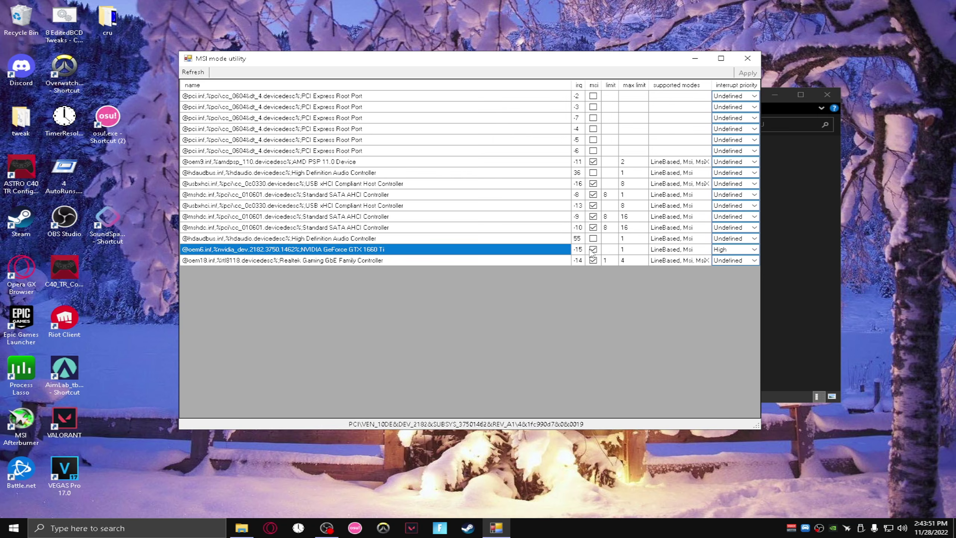
click(592, 251)
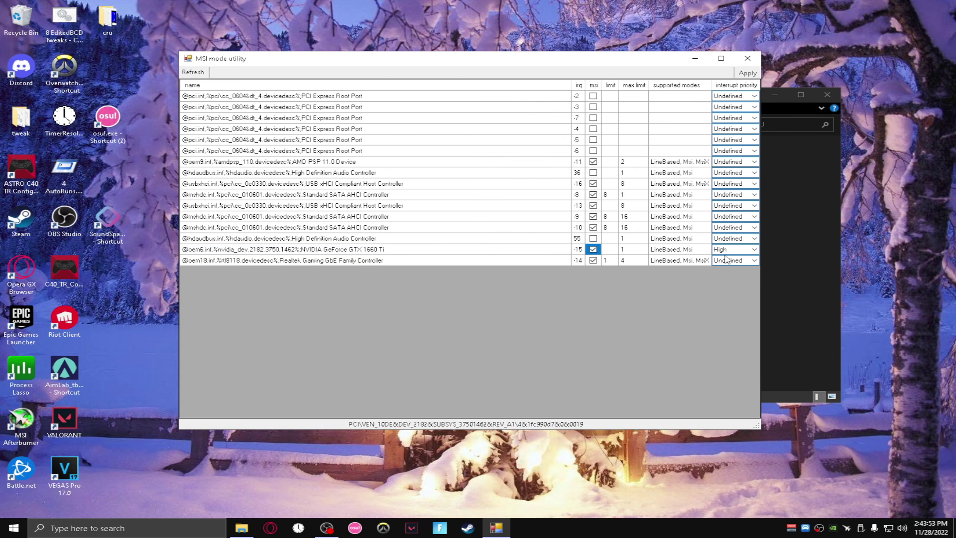
click(755, 251)
click(729, 281)
click(748, 74)
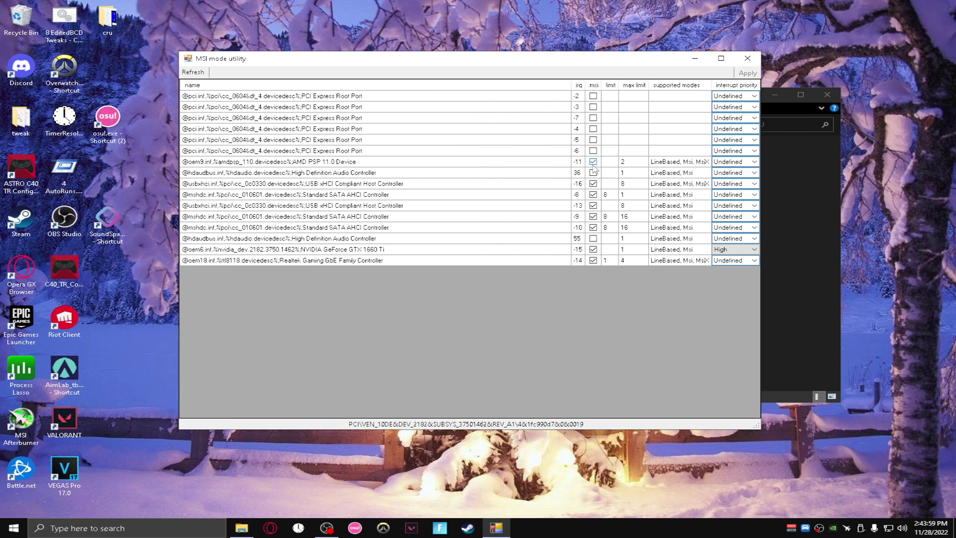
Step: Check the MSI settings of the USB xHCI Compliant Host Controller and Standard SATA AHCI Controller entries
click(343, 208)
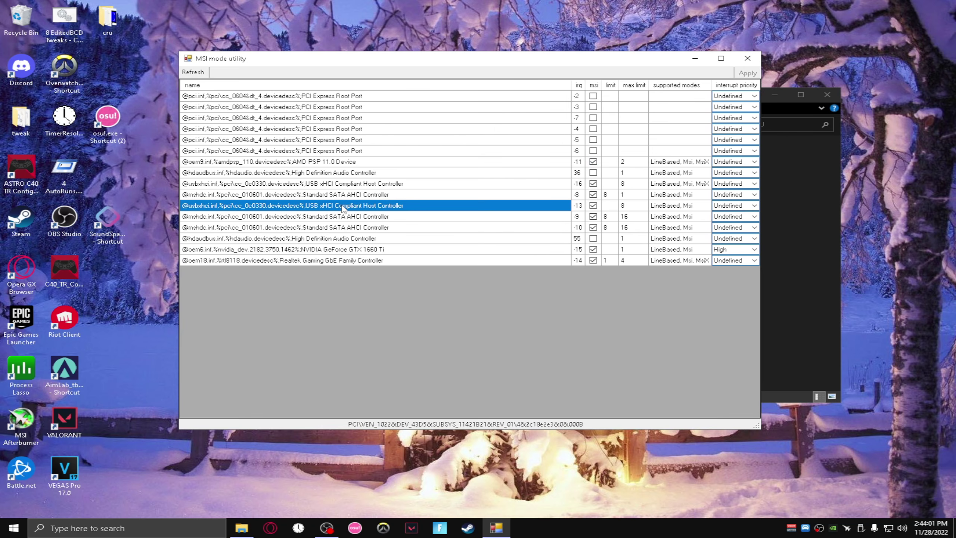
click(347, 218)
click(350, 228)
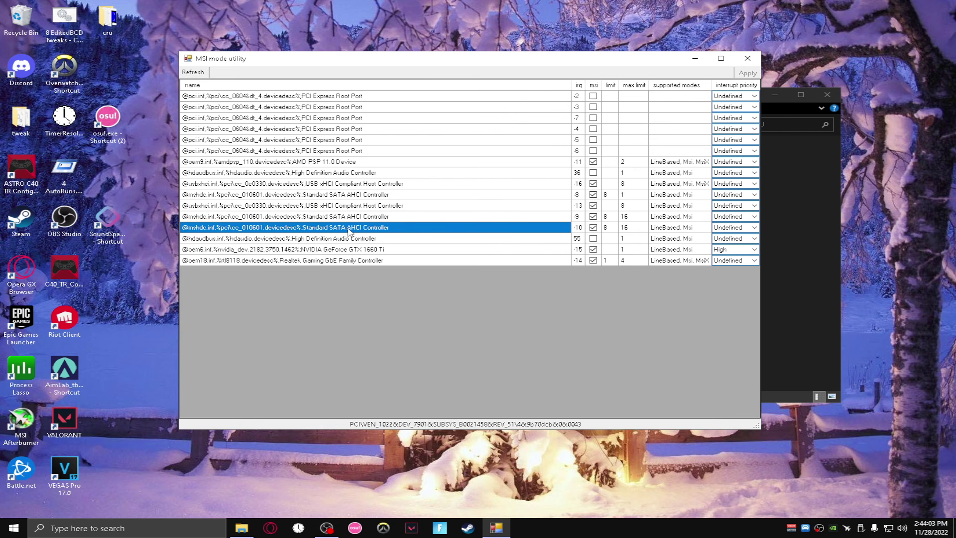
Step: Check the Realtek Gaming GbE, High Definition Audio Controller and AMD PSP entries, and close MSI mode utility
click(343, 261)
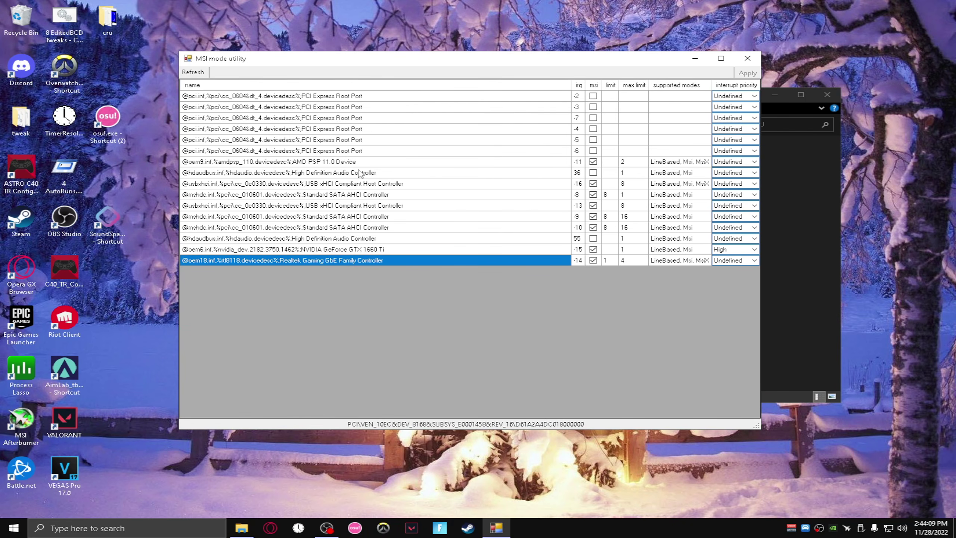
click(358, 174)
click(373, 163)
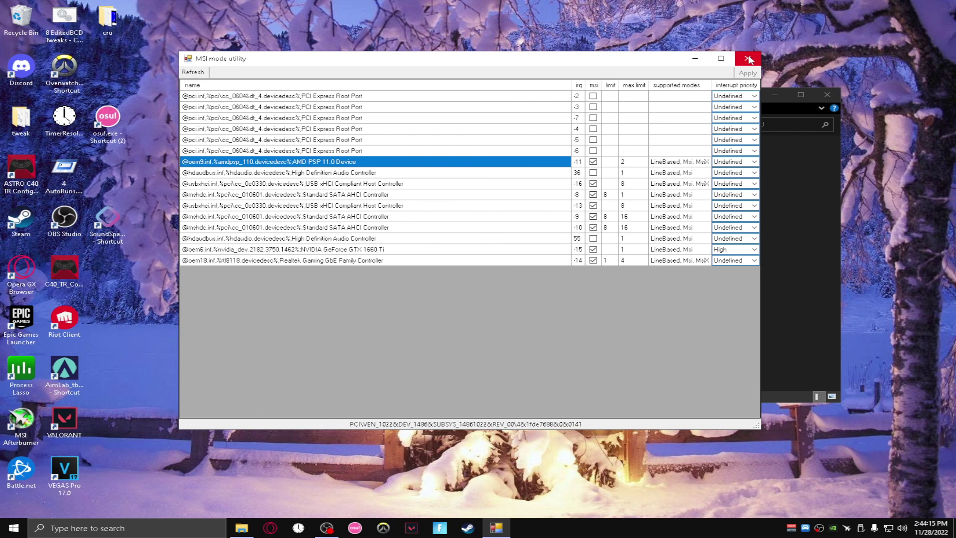
click(749, 59)
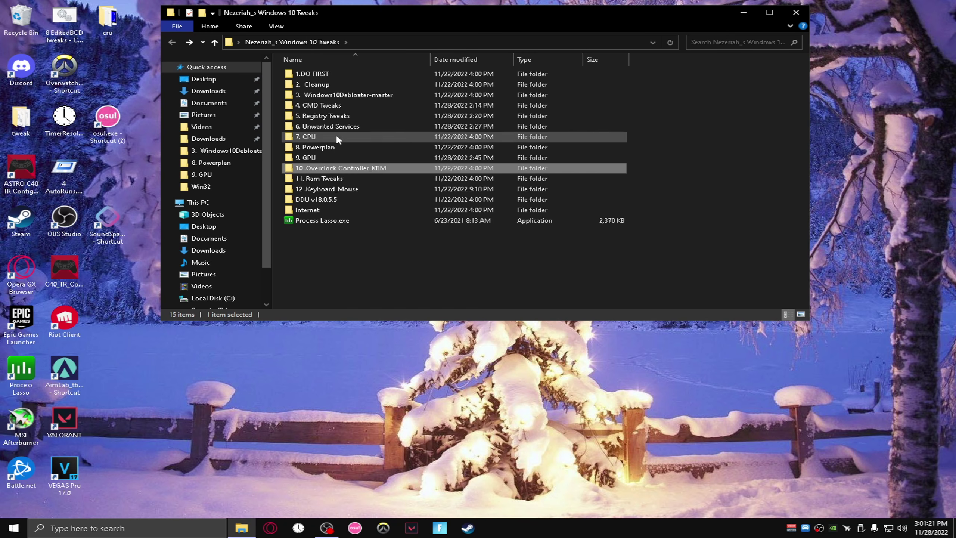
Step: Run Setup.exe from the 10 .Overclock Controller_KBM folder as administrator and list all USB devices
double_click(340, 168)
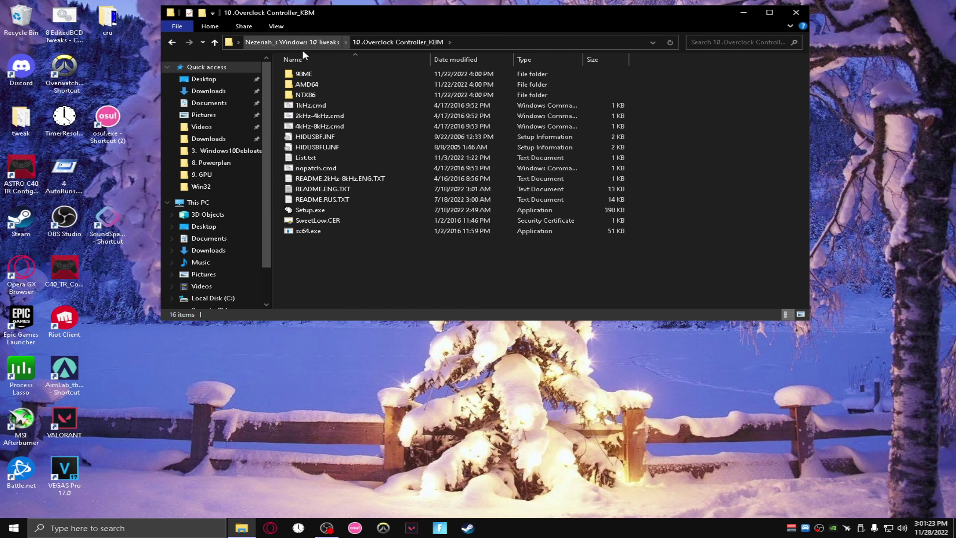
click(302, 210)
right_click(301, 210)
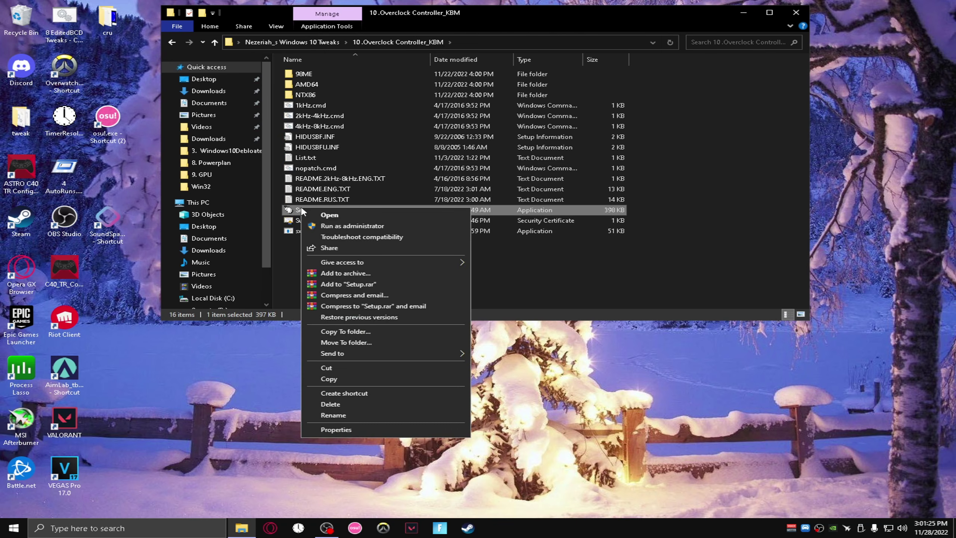
click(326, 226)
drag(358, 181, 354, 156)
click(286, 174)
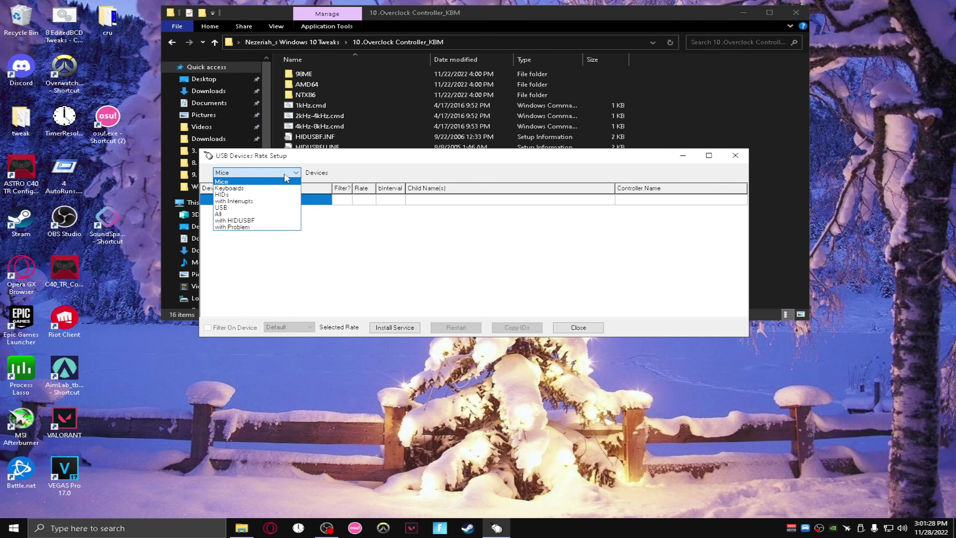
click(239, 214)
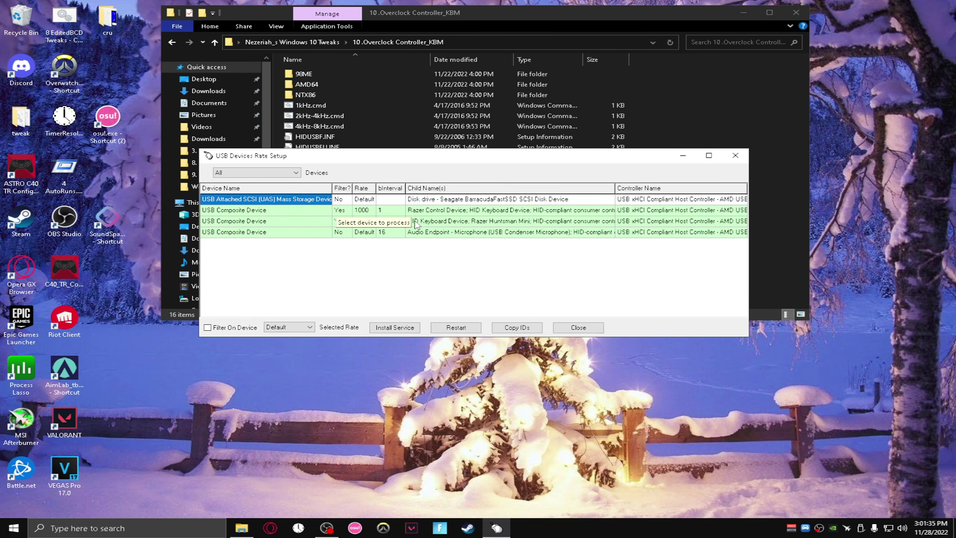
Step: Select the Razer Huntsman Mini device, reset its rate to Default and turn off its filter
click(417, 223)
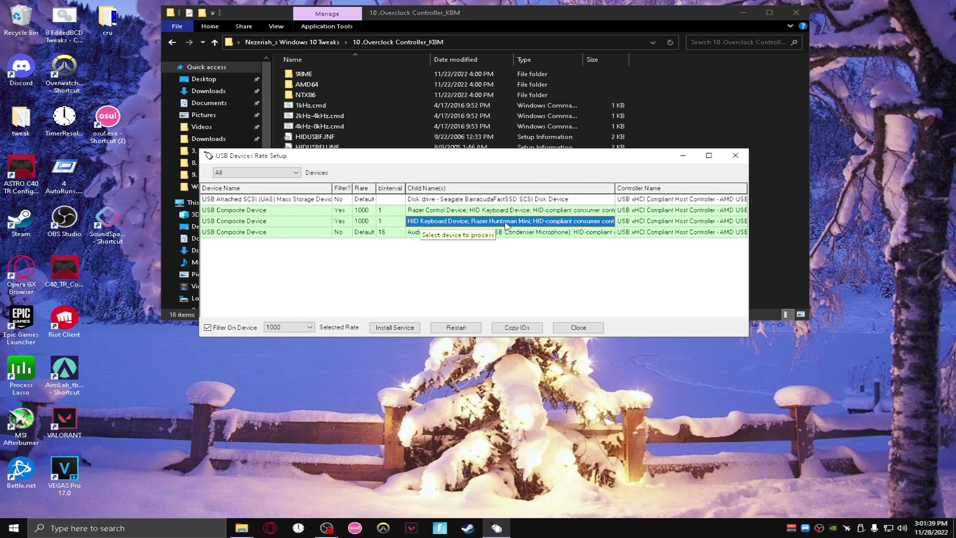
click(266, 223)
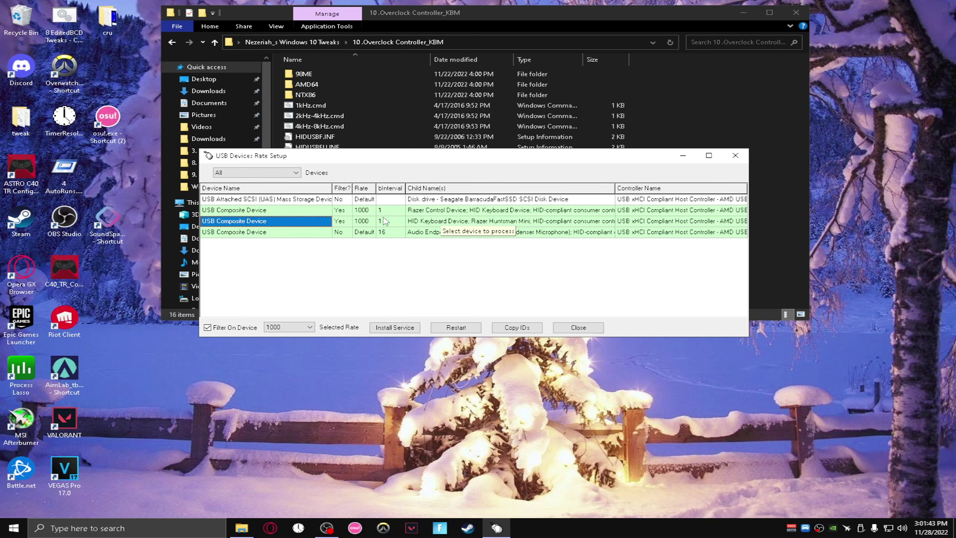
click(297, 327)
click(278, 338)
click(229, 331)
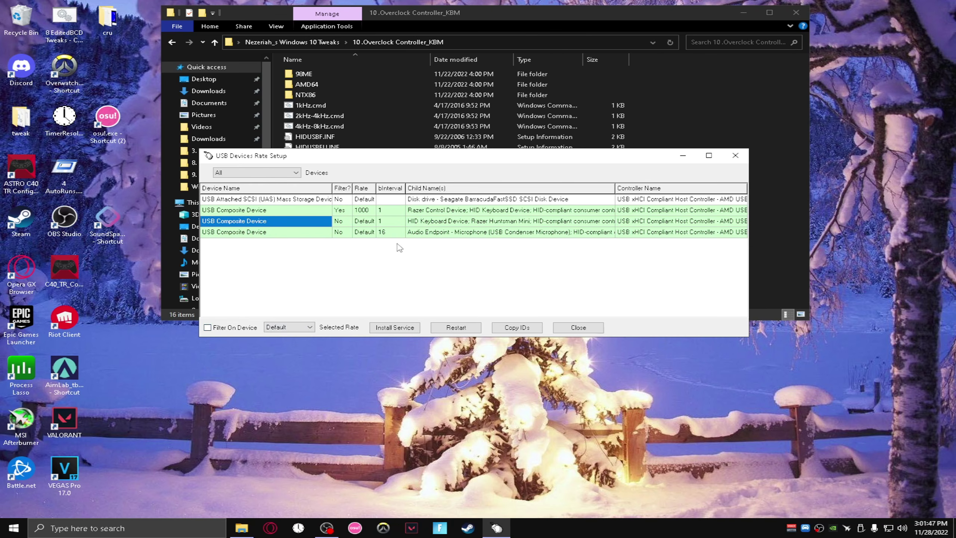
Step: Enable the filter on the Razer Huntsman Mini device with rate 1000, install the service and restart the device
click(209, 329)
click(300, 332)
click(289, 346)
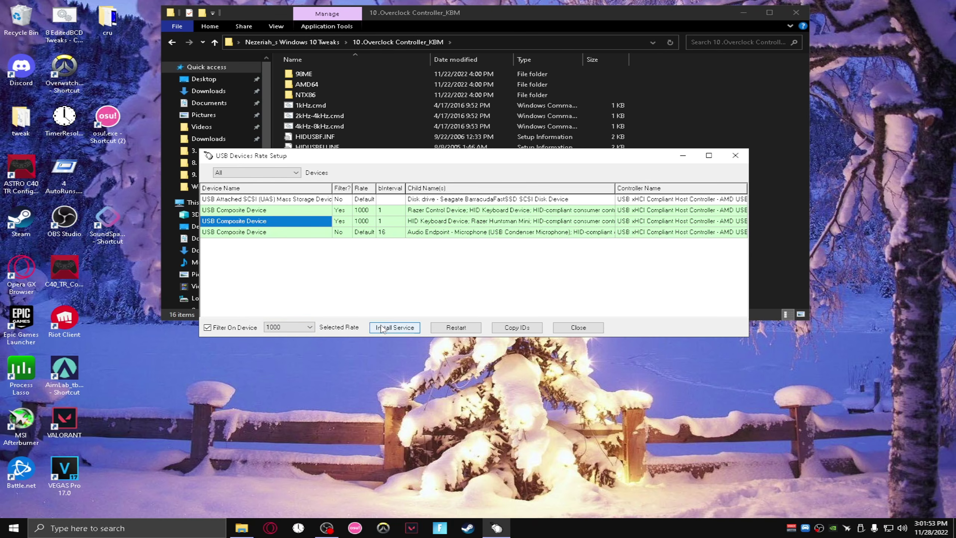
click(384, 328)
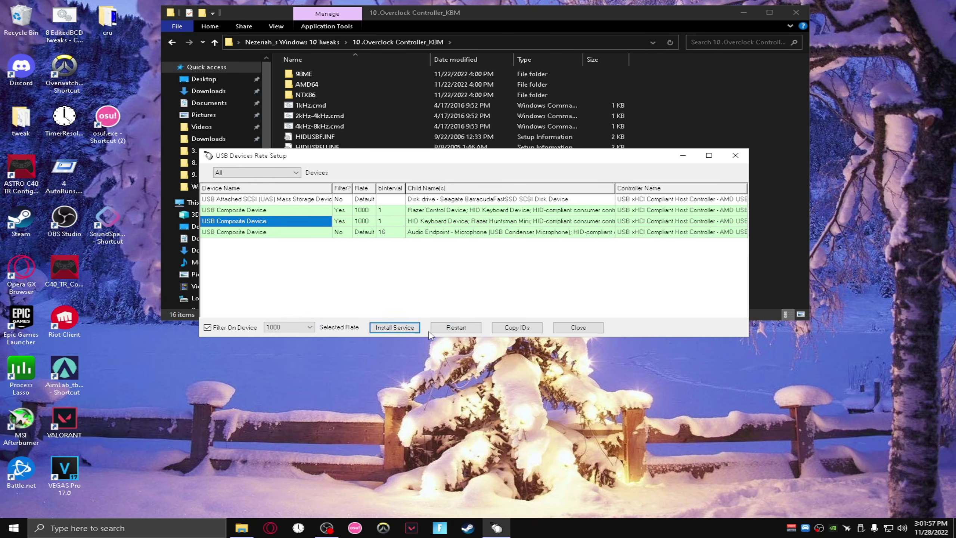
click(450, 328)
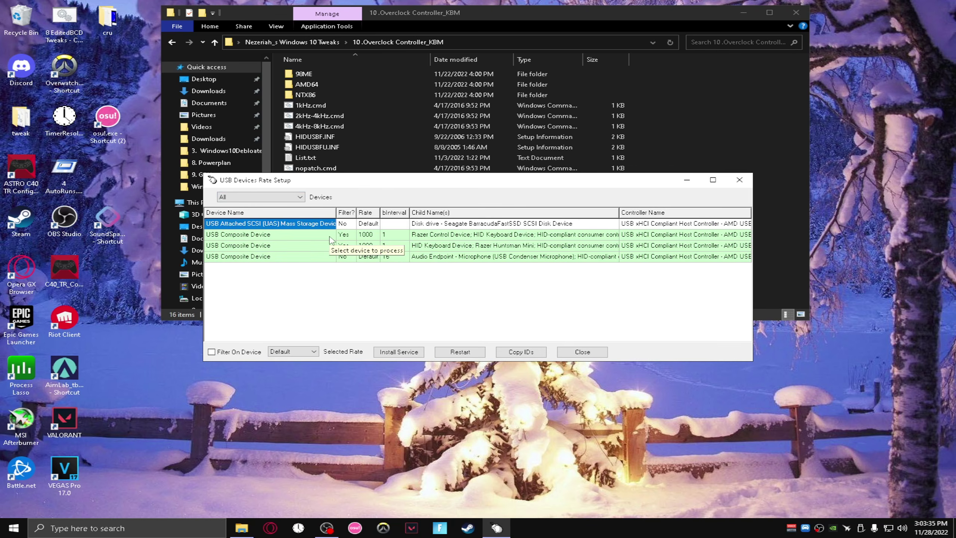
Step: Check the filter, rate and interval of the Razer Control Device entry and the selectable rates
click(345, 235)
key(Right)
key(Right)
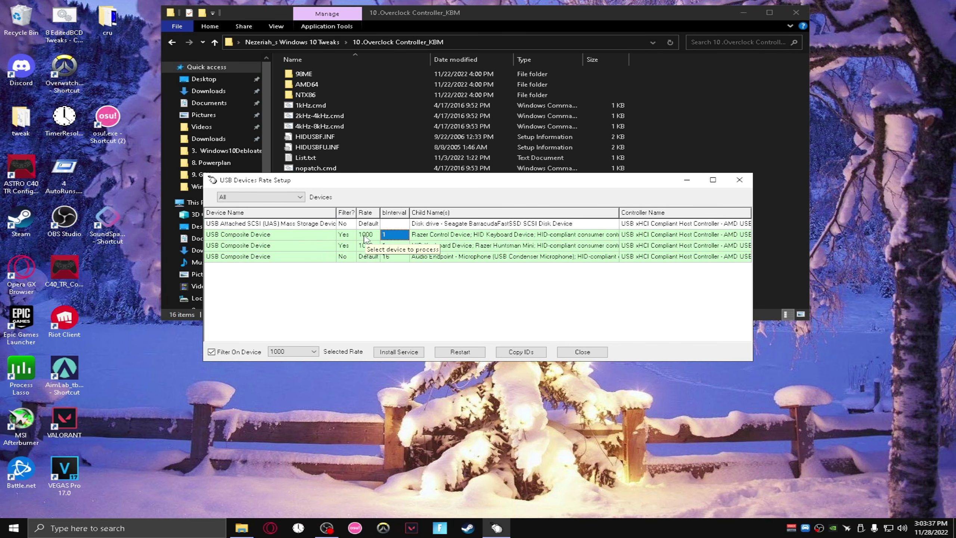
key(Left)
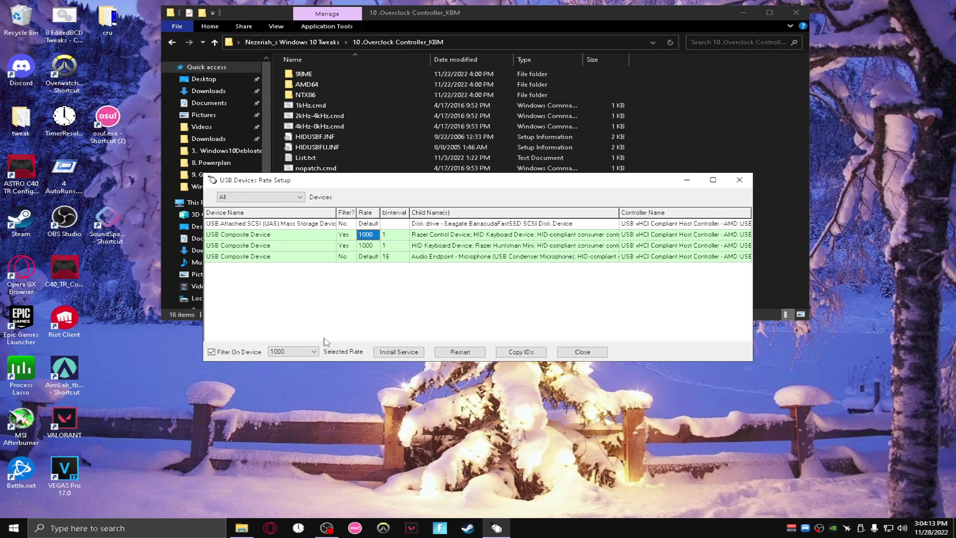
click(310, 352)
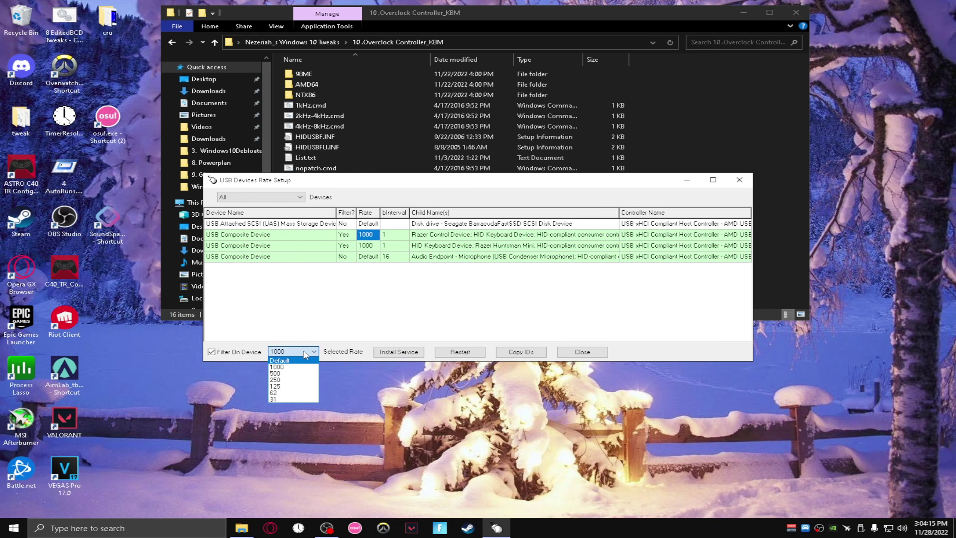
click(304, 353)
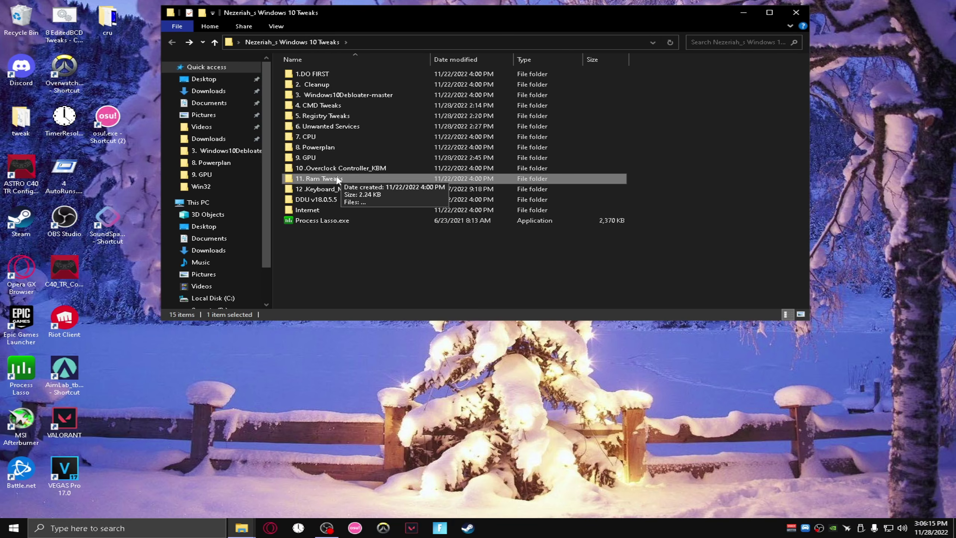
Step: Open the 11. Ram Tweaks folder and check the installed memory size in Task Manager
double_click(338, 179)
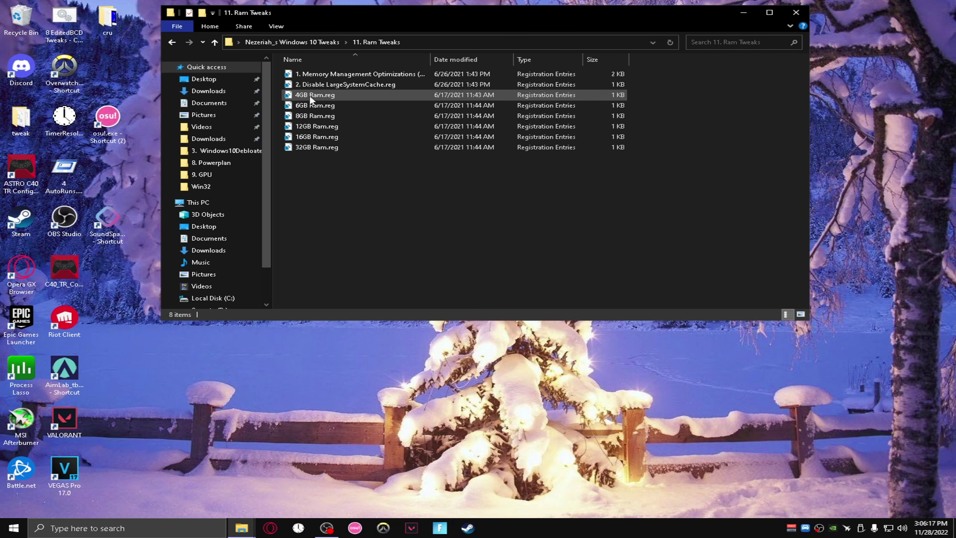
right_click(562, 529)
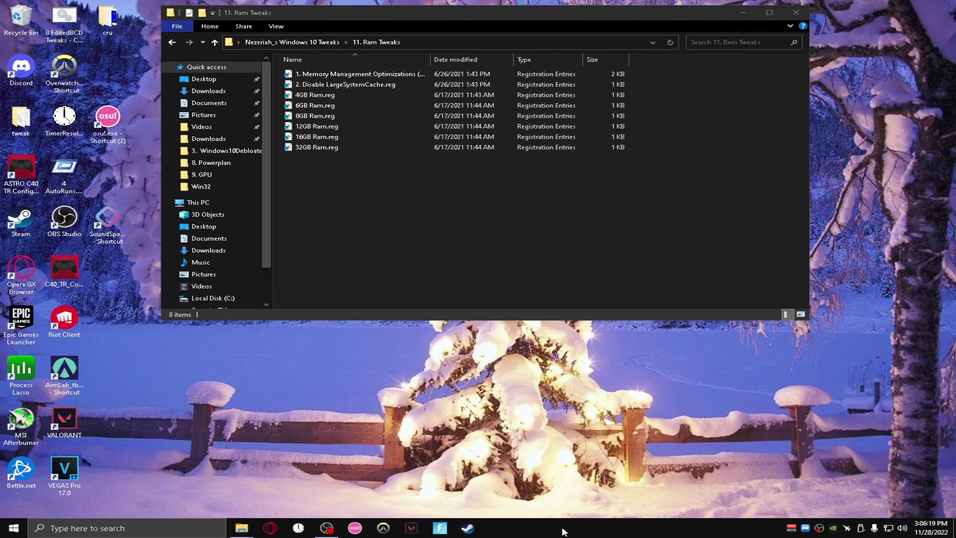
click(595, 479)
click(374, 94)
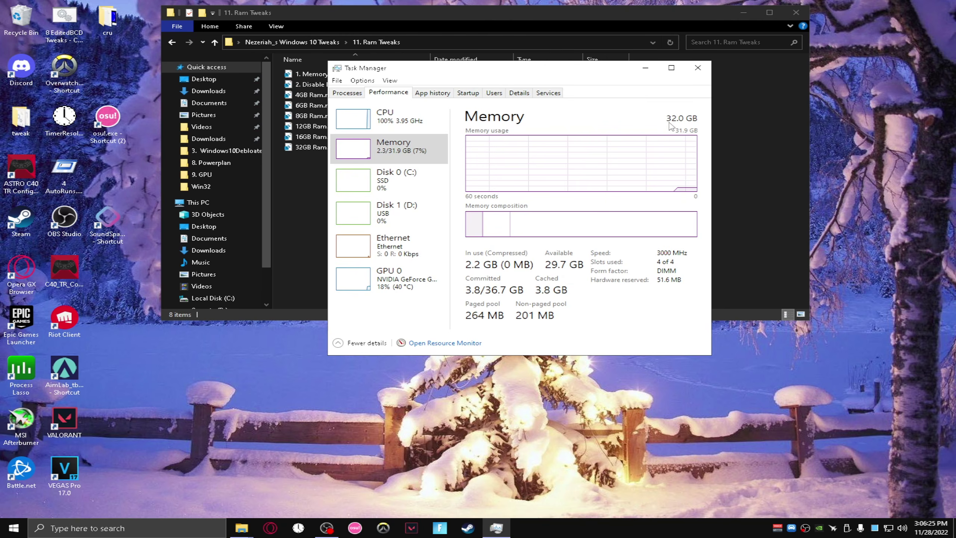
click(700, 69)
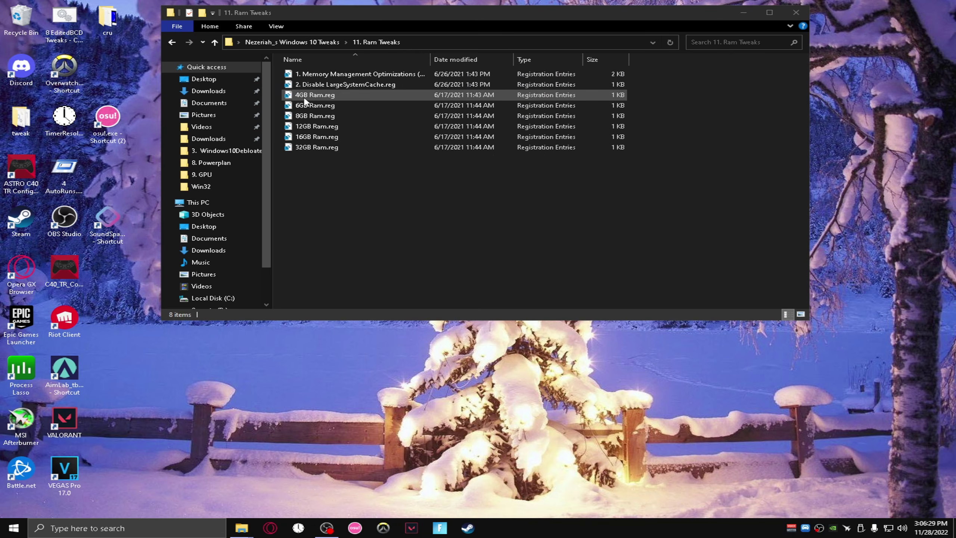
Step: Add 32GB Ram.reg to the registry
double_click(308, 147)
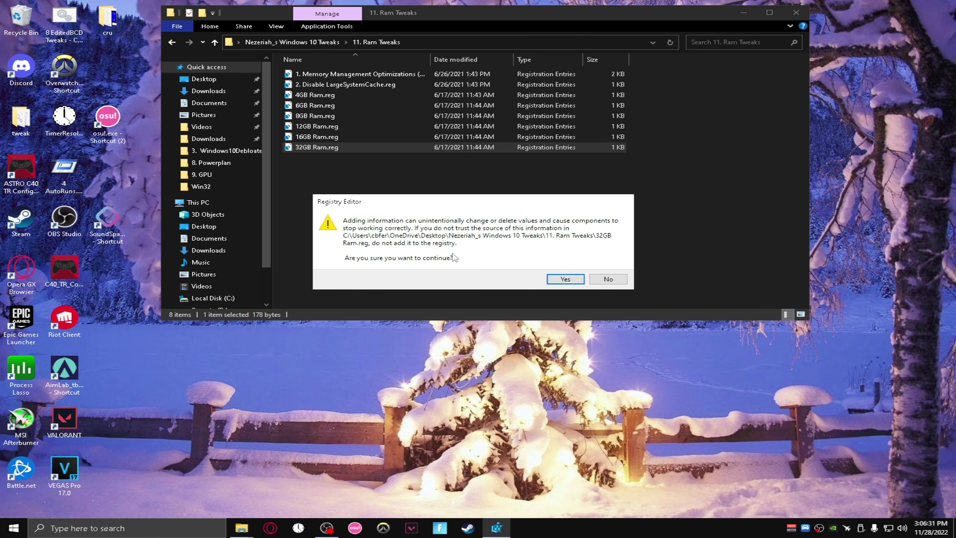
click(566, 283)
click(618, 267)
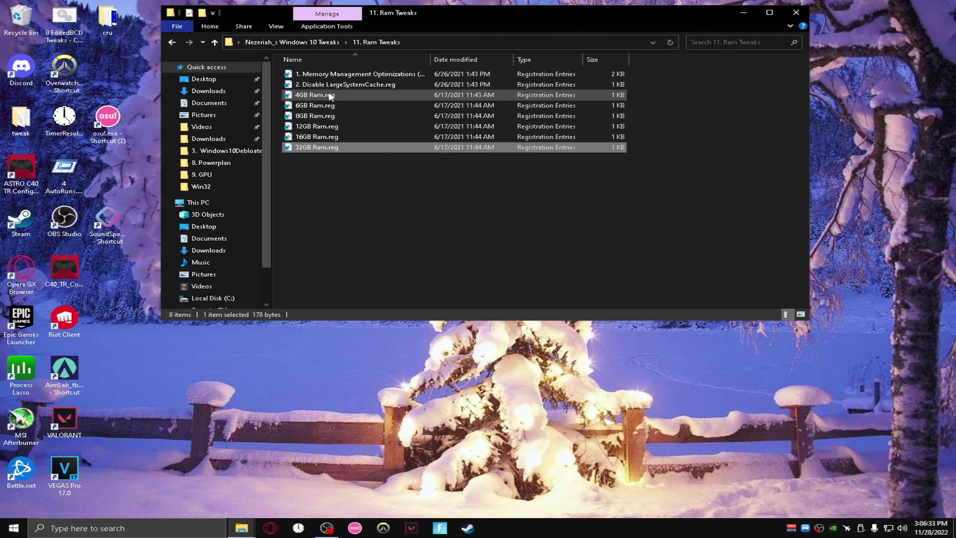
Step: Add 1. Memory Management Optimizations (Credit EverythingTech).reg and 2. Disable LargeSystemCache.reg to the registry
click(312, 75)
double_click(312, 77)
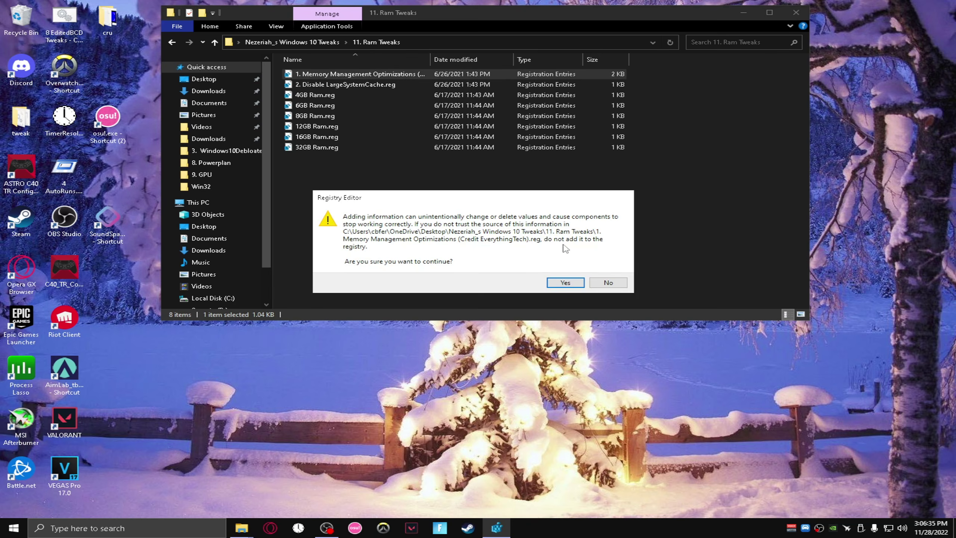
click(567, 284)
click(618, 266)
double_click(340, 85)
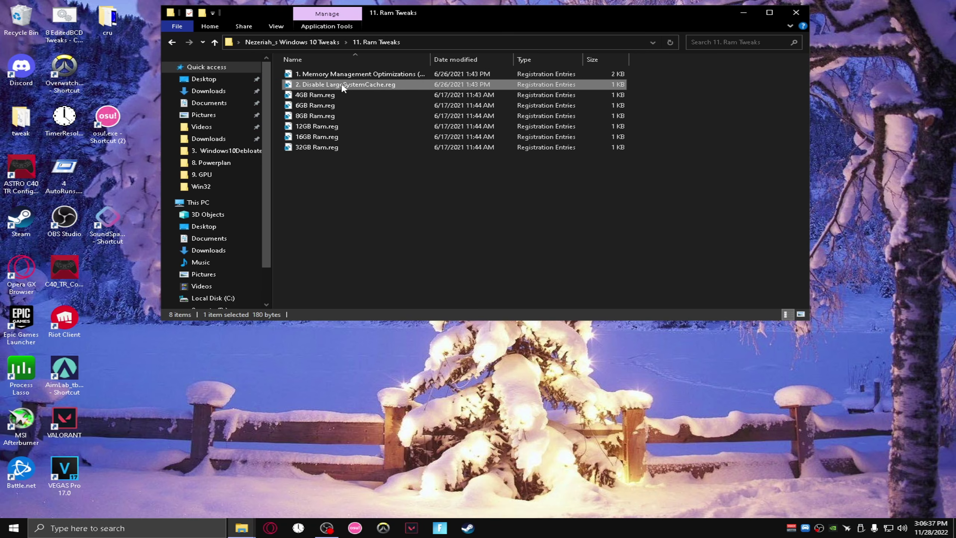
click(567, 281)
click(607, 268)
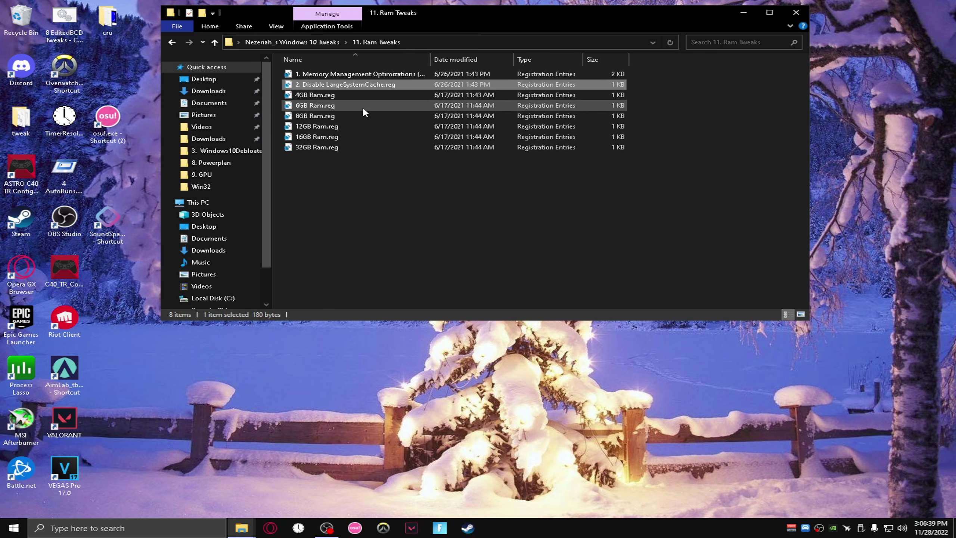
Step: Add KBDQS 16.reg and MDQS 16.reg from the 16decimal folder in 12 .Keyboard_Mouse to the registry
click(173, 42)
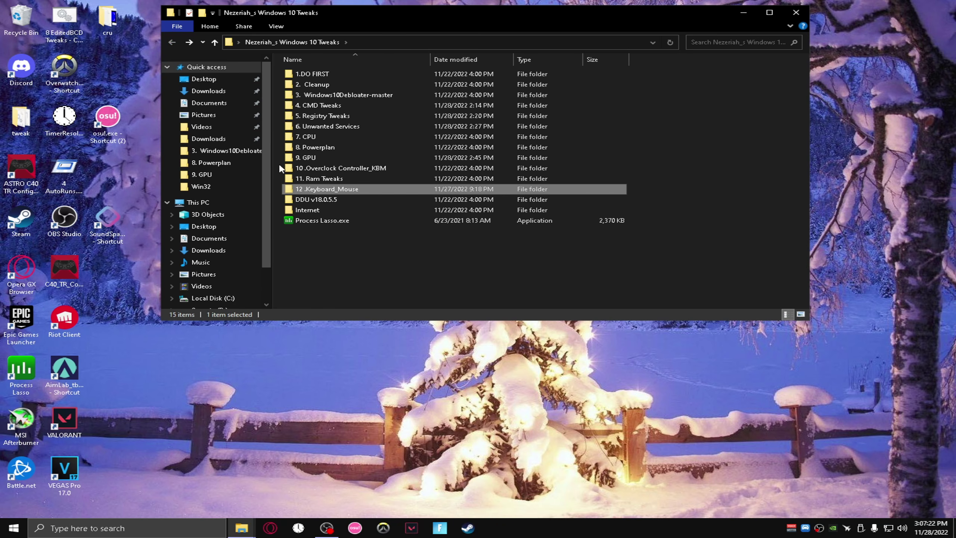
double_click(337, 189)
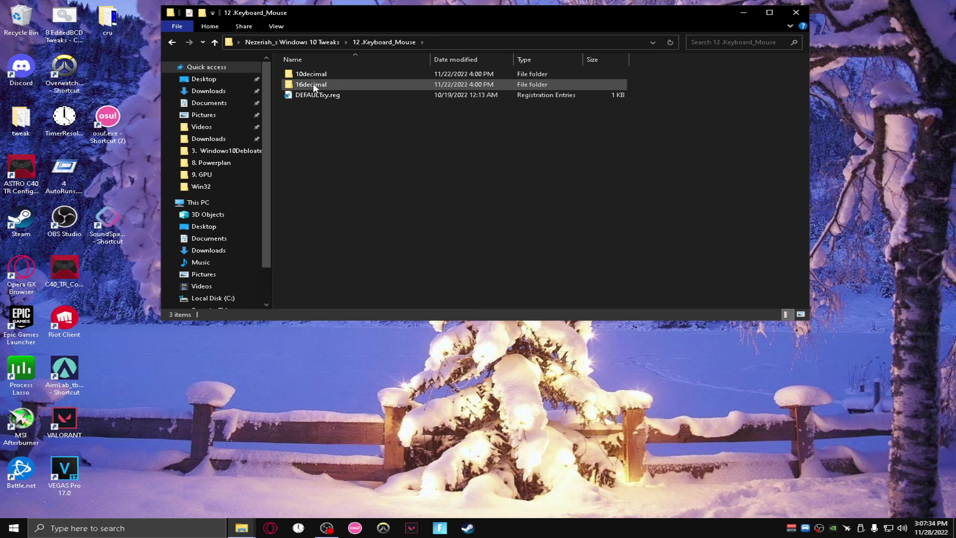
mouse_move(315, 88)
double_click(316, 83)
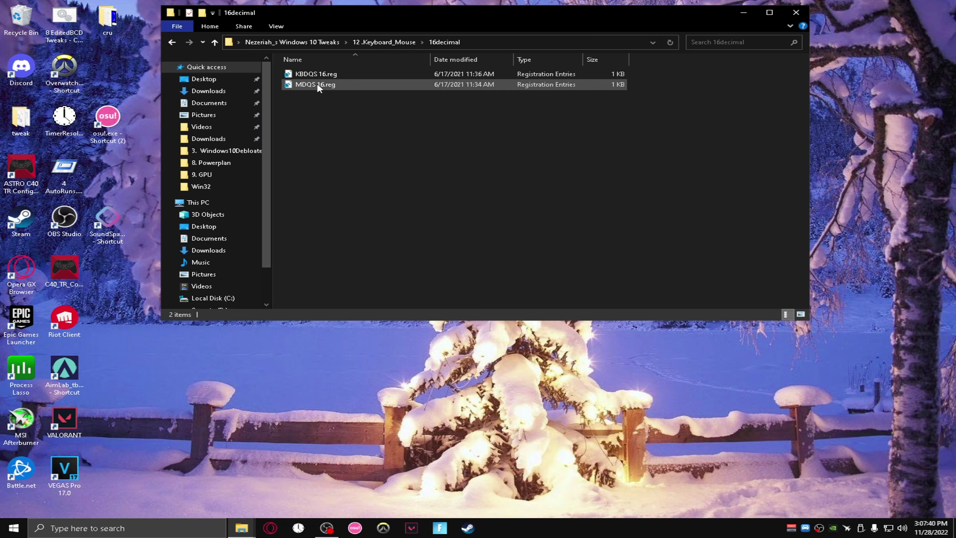
double_click(317, 75)
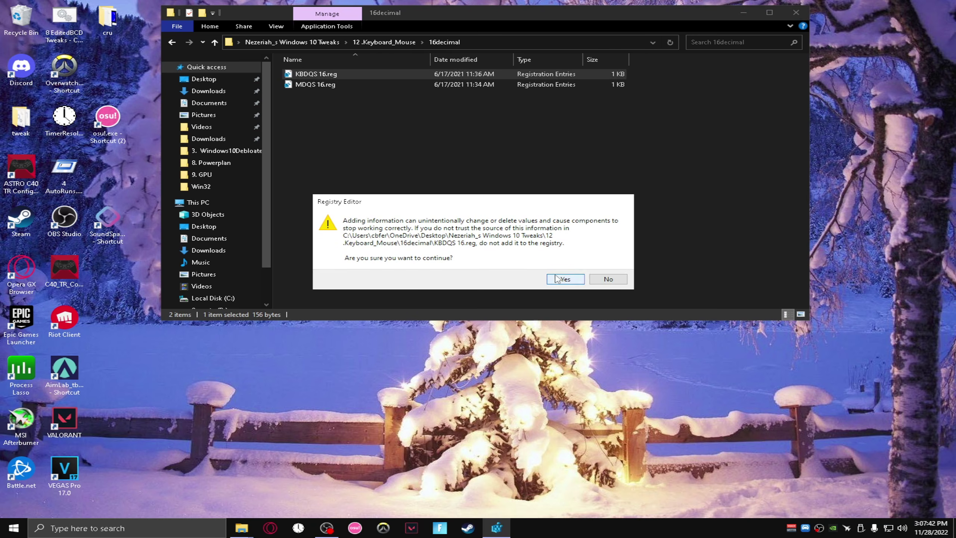
click(567, 279)
click(591, 267)
double_click(366, 82)
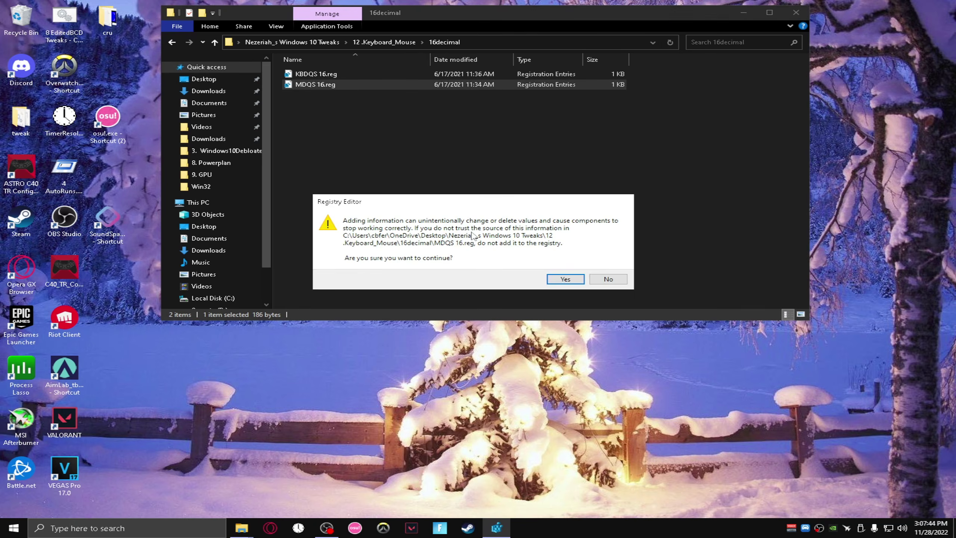
click(566, 278)
click(591, 267)
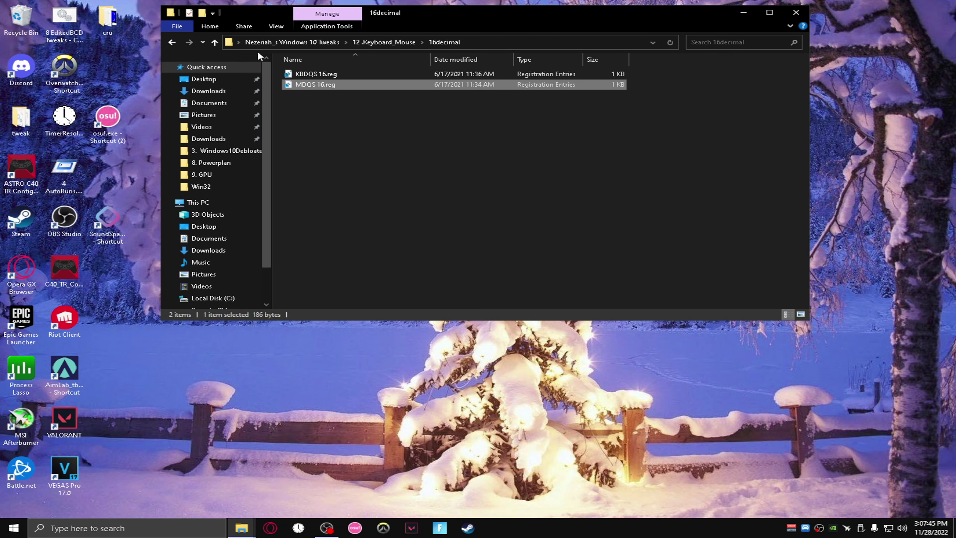
Step: Add DEFAULTxy.reg from the 12 .Keyboard_Mouse folder to the registry and return to the main tweaks folder
click(174, 42)
double_click(315, 95)
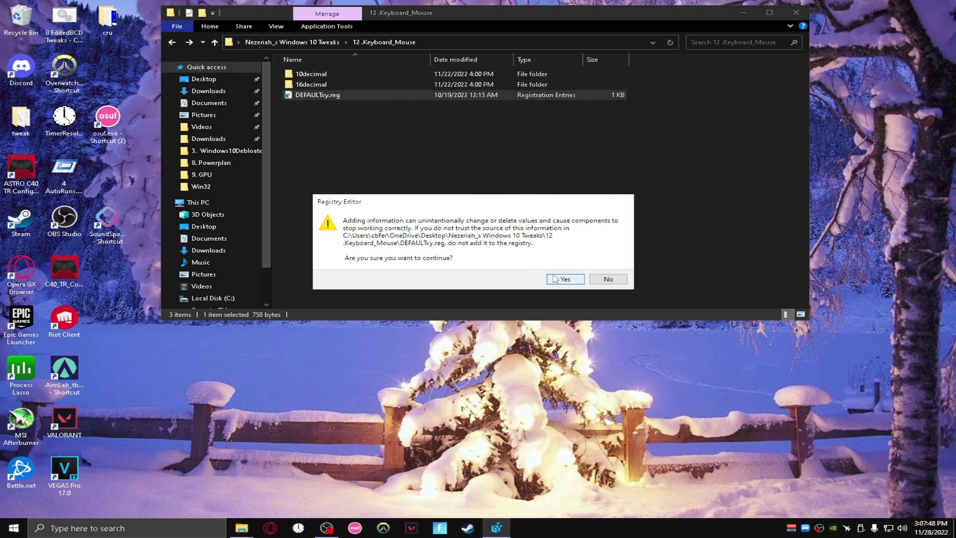
click(565, 279)
click(607, 264)
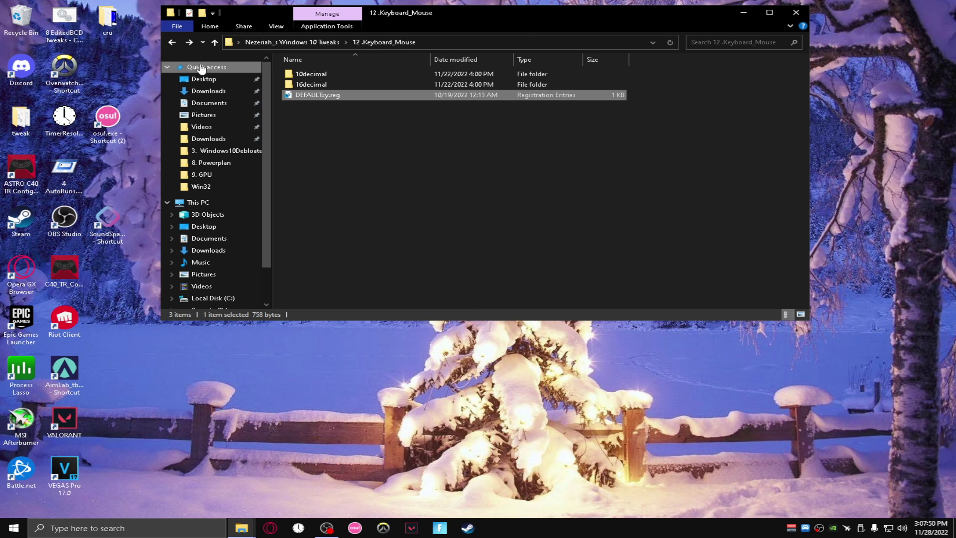
key(BackSpace)
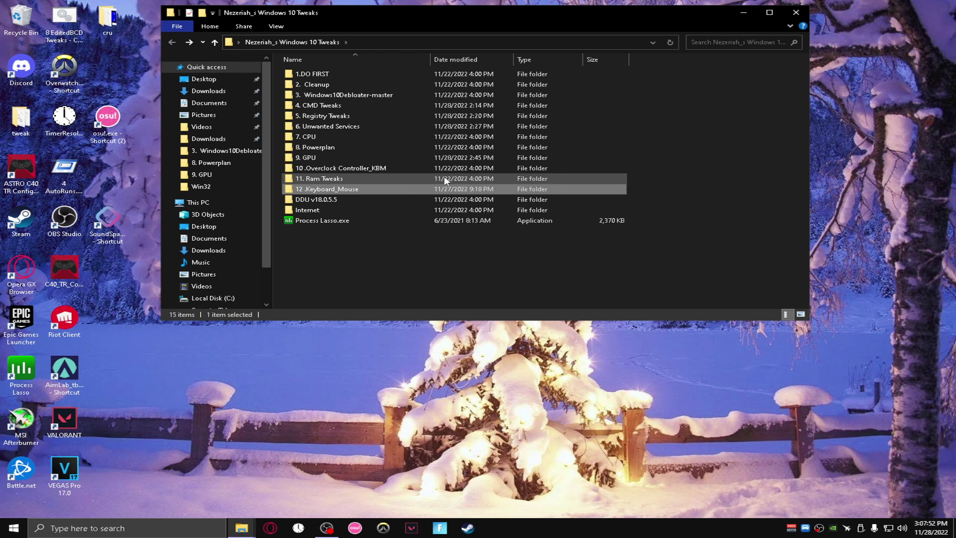
Step: Look through the DDU v18.0.5.5 folder containing Display Driver Uninstaller and return to the main tweaks folder
click(303, 201)
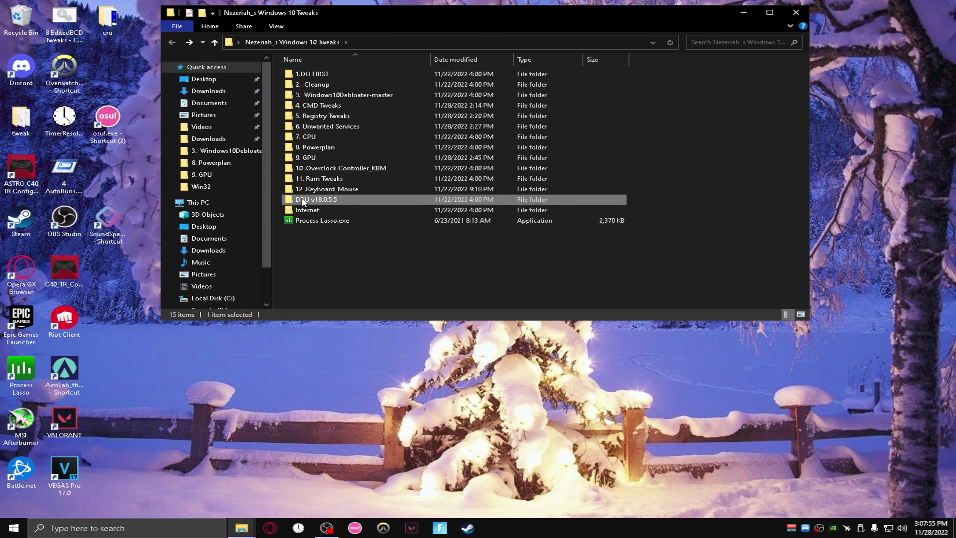
double_click(372, 200)
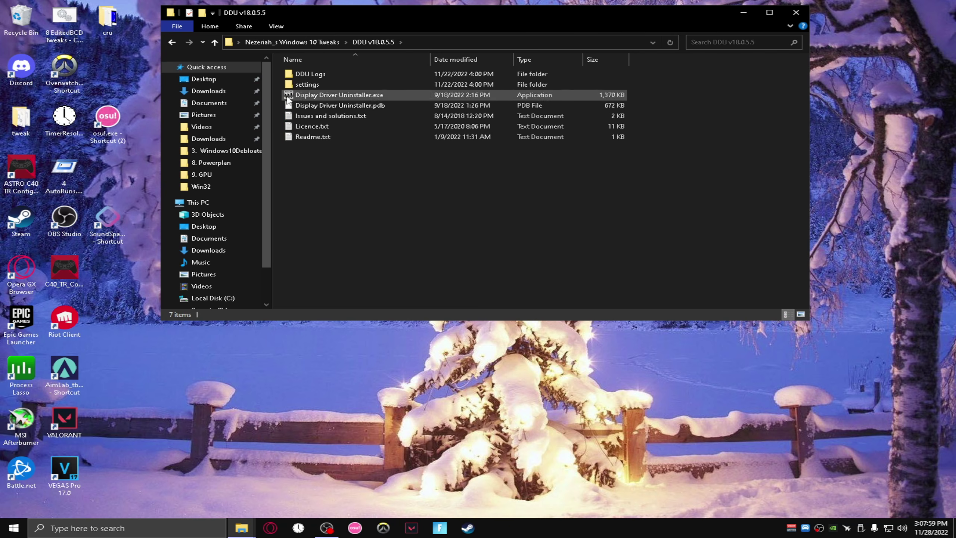
click(172, 42)
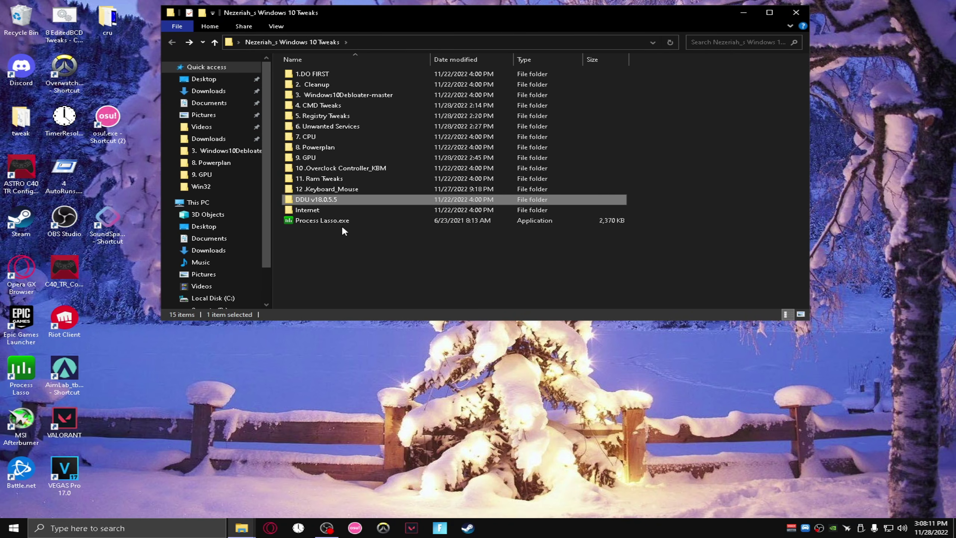
Step: Look at the TCPOptimizer.exe tool in the Internet folder's tcp subfolder and return to the main tweaks folder
click(320, 211)
double_click(320, 212)
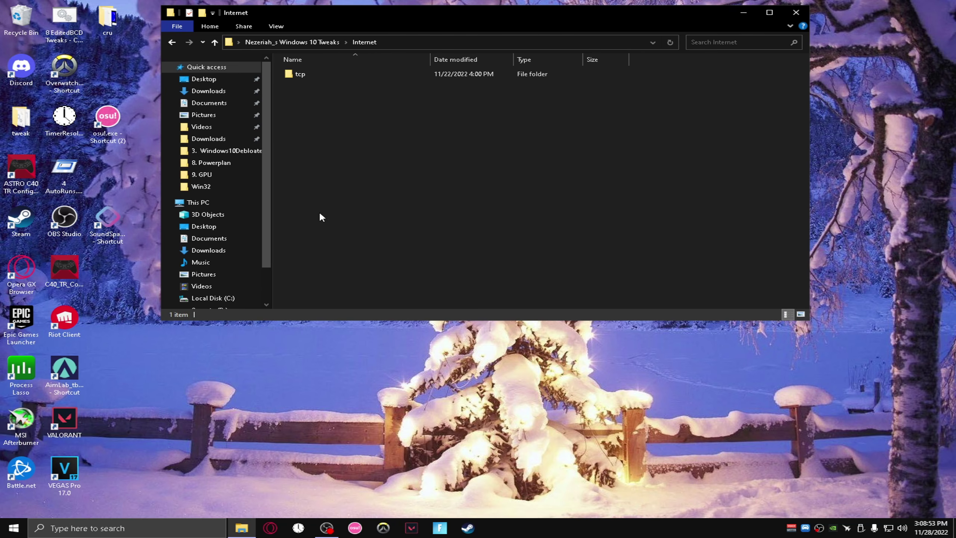
double_click(303, 75)
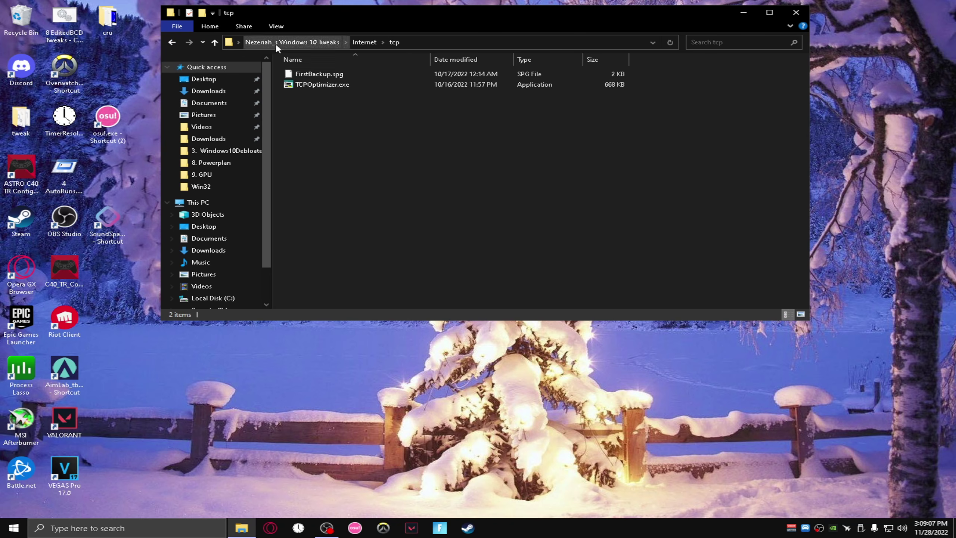
click(173, 43)
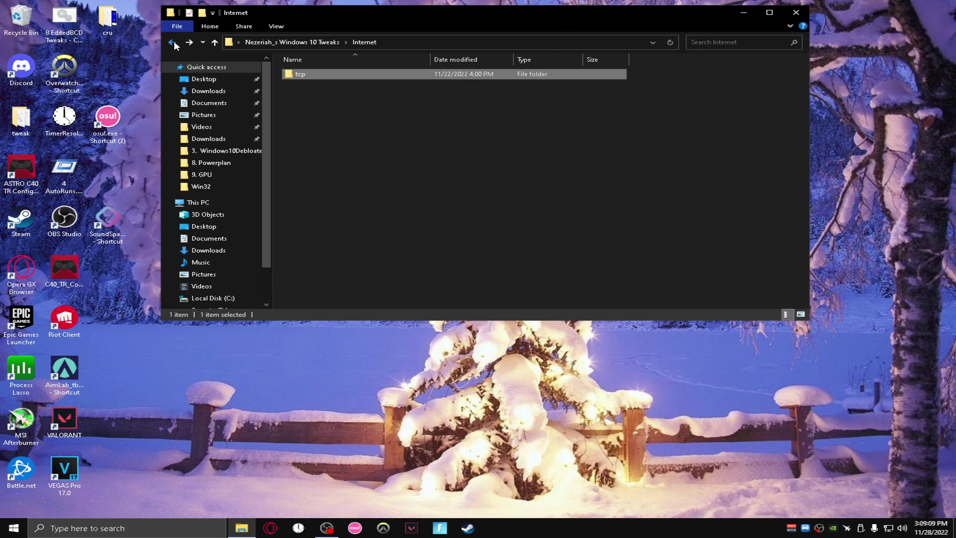
click(173, 43)
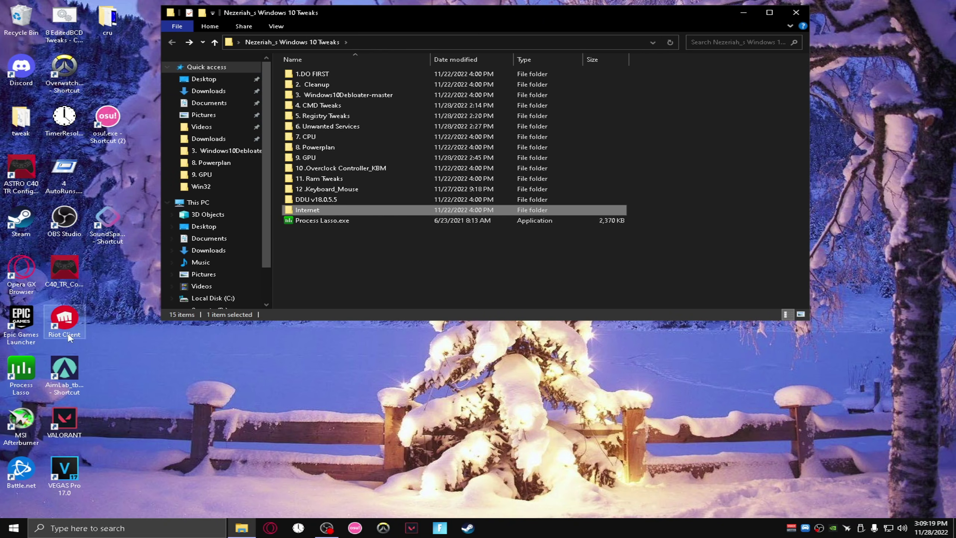
Step: Open Process Lasso, examine the permanent CPU priority, CPU affinity and CPU sets options for obs64.exe, and close the open windows
double_click(18, 368)
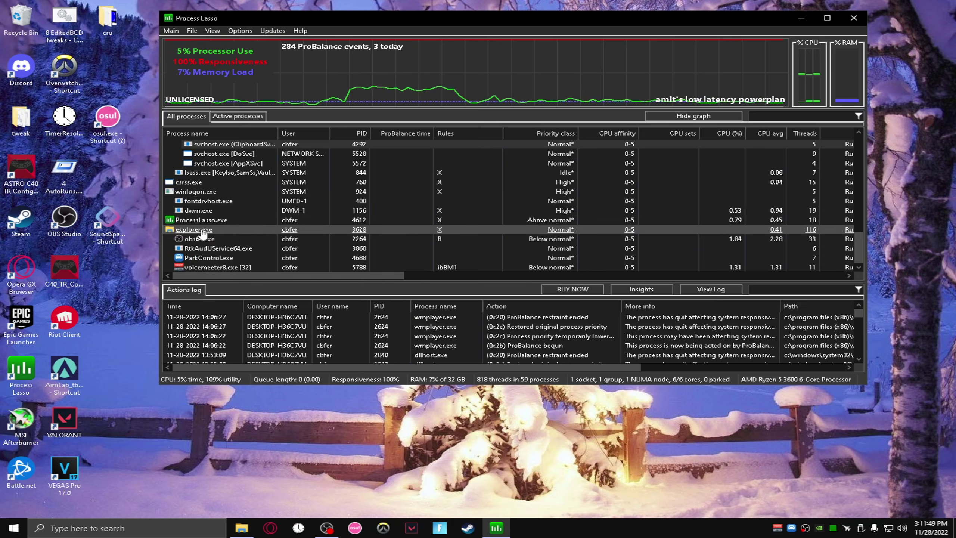
right_click(199, 243)
mouse_move(232, 245)
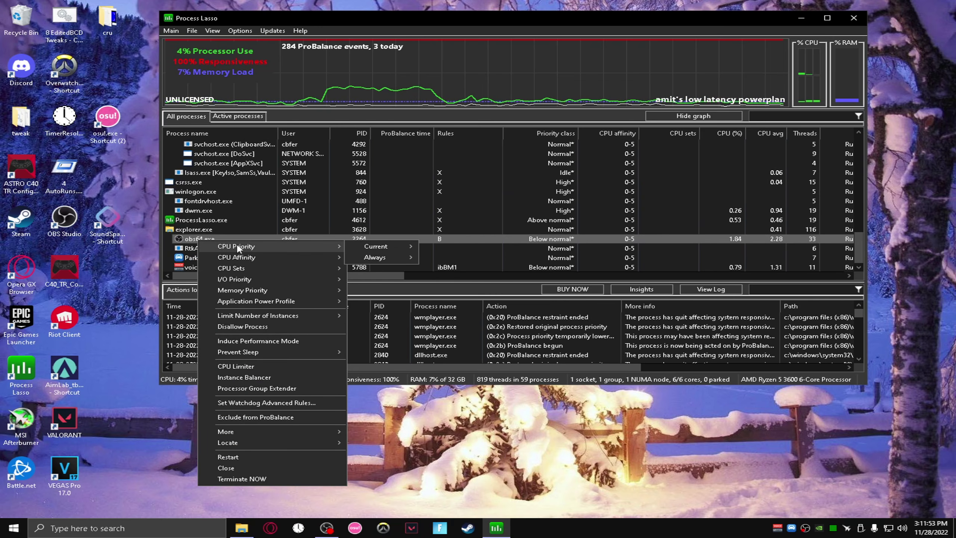
right_click(188, 241)
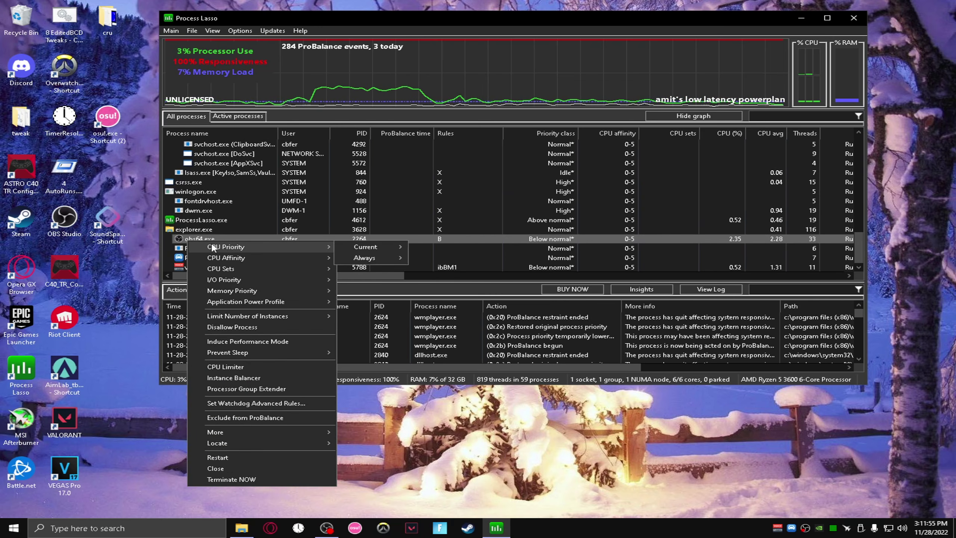
mouse_move(364, 258)
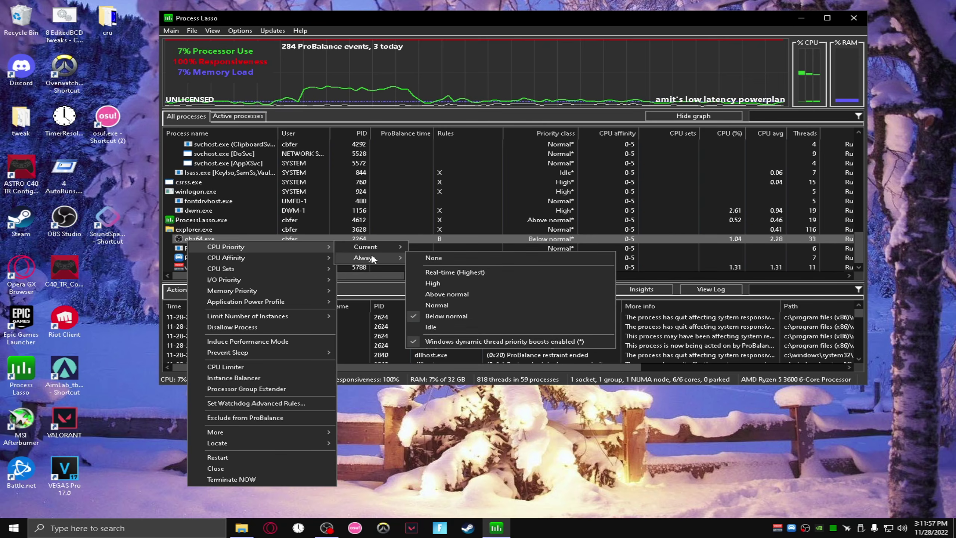
mouse_move(273, 253)
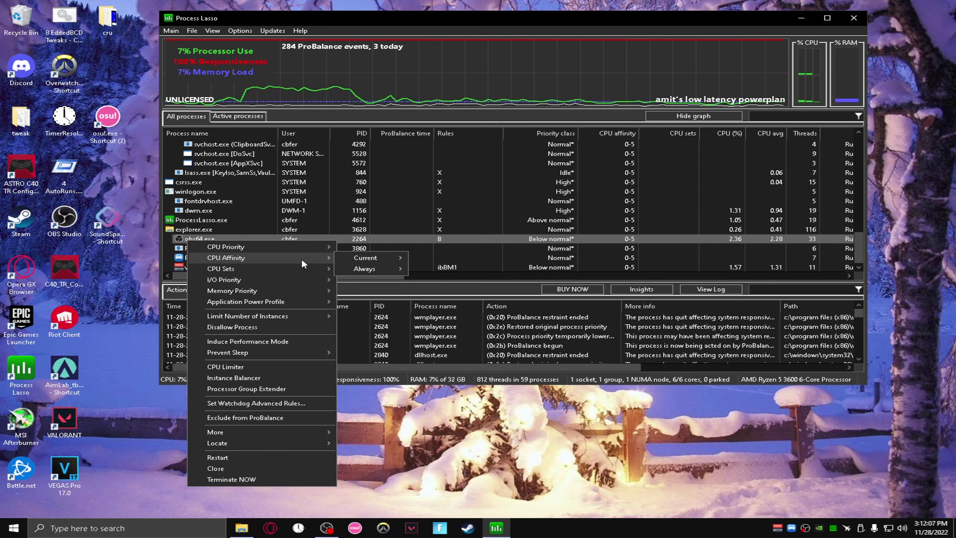
mouse_move(304, 269)
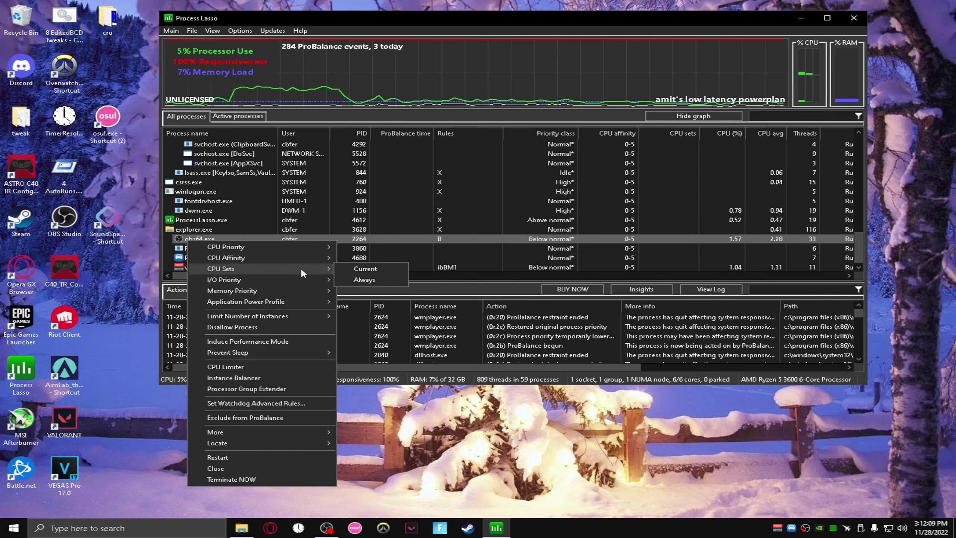
click(858, 19)
click(858, 19)
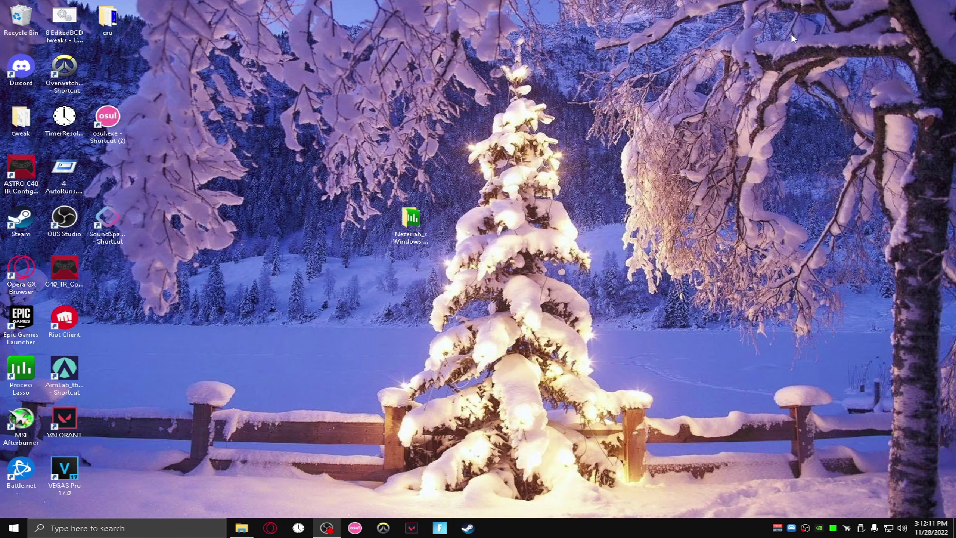
Step: Reopen the Windows 10 tweaks folder from the desktop
double_click(410, 237)
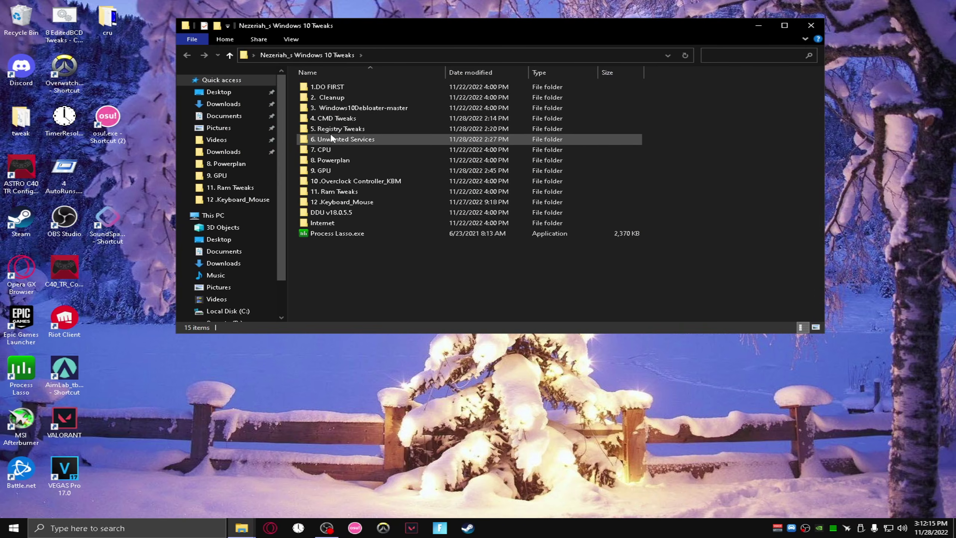